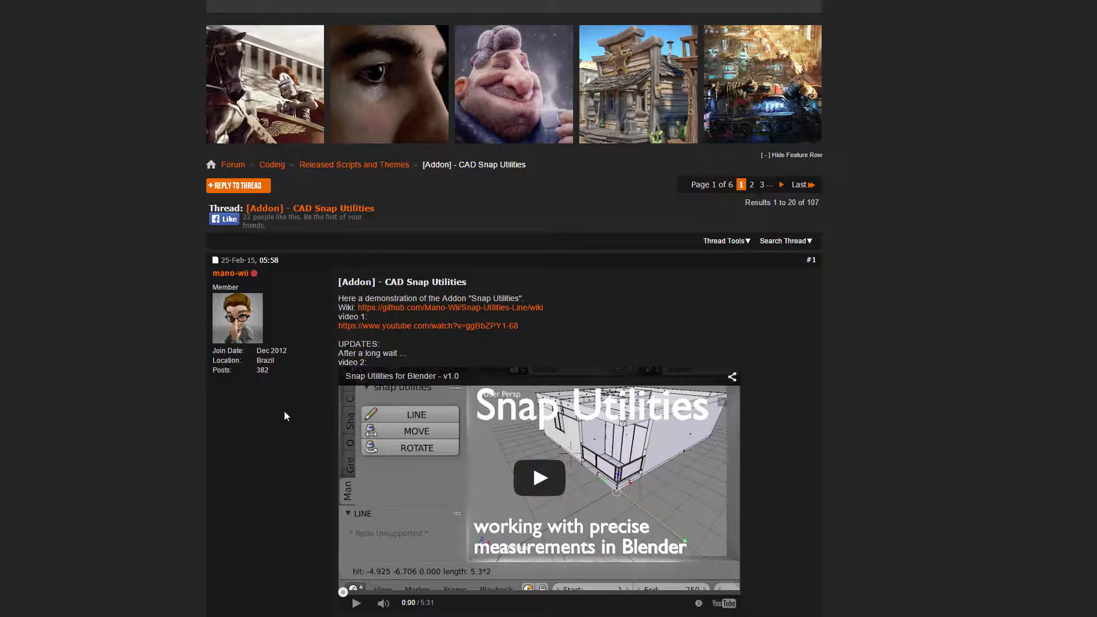
Step: Look through the opening post and demo videos of the CAD Snap Utilities forum thread
scroll(287, 420, "down", 3)
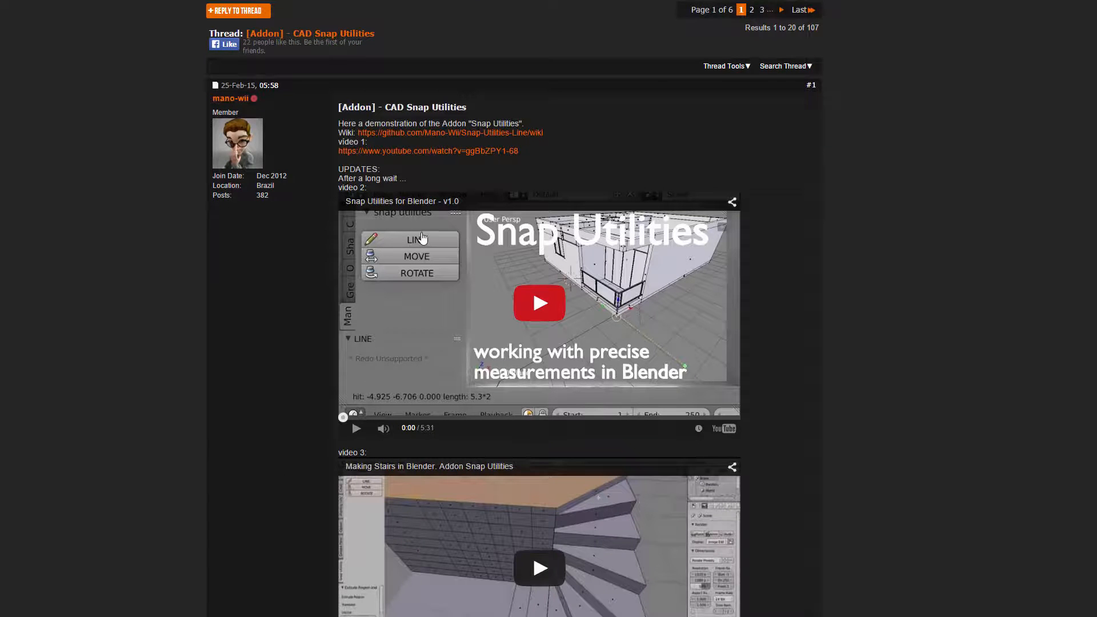
scroll(266, 399, "down", 9)
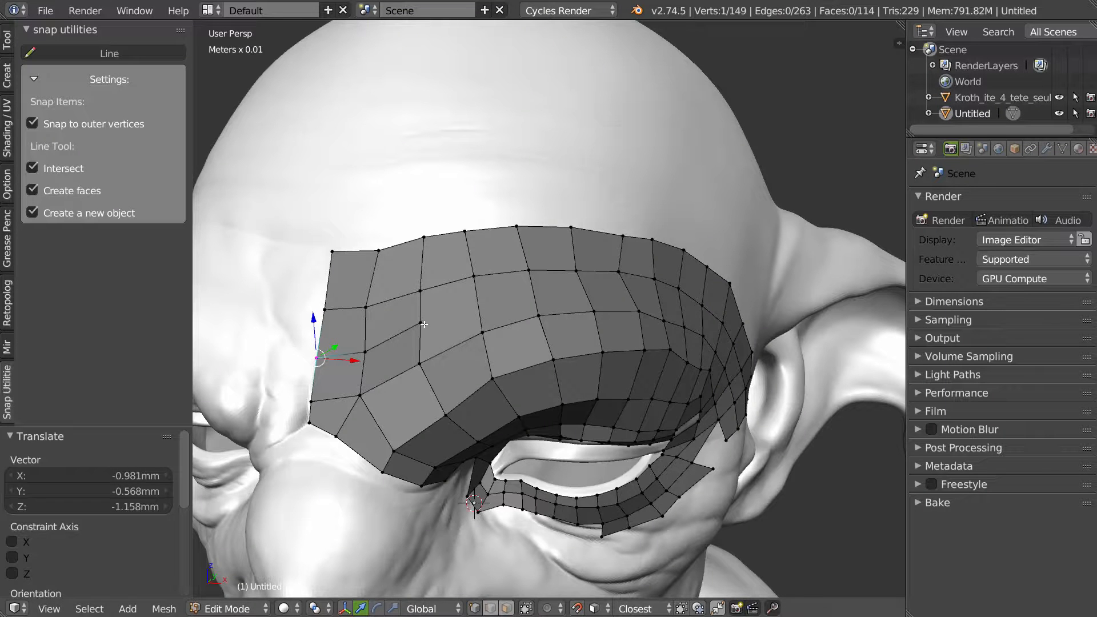
Step: Switch to Blender and nudge a vertex on the upper edge of the brow mesh
middle_click_drag(425, 325, 554, 358)
right_click_drag(672, 344, 652, 337)
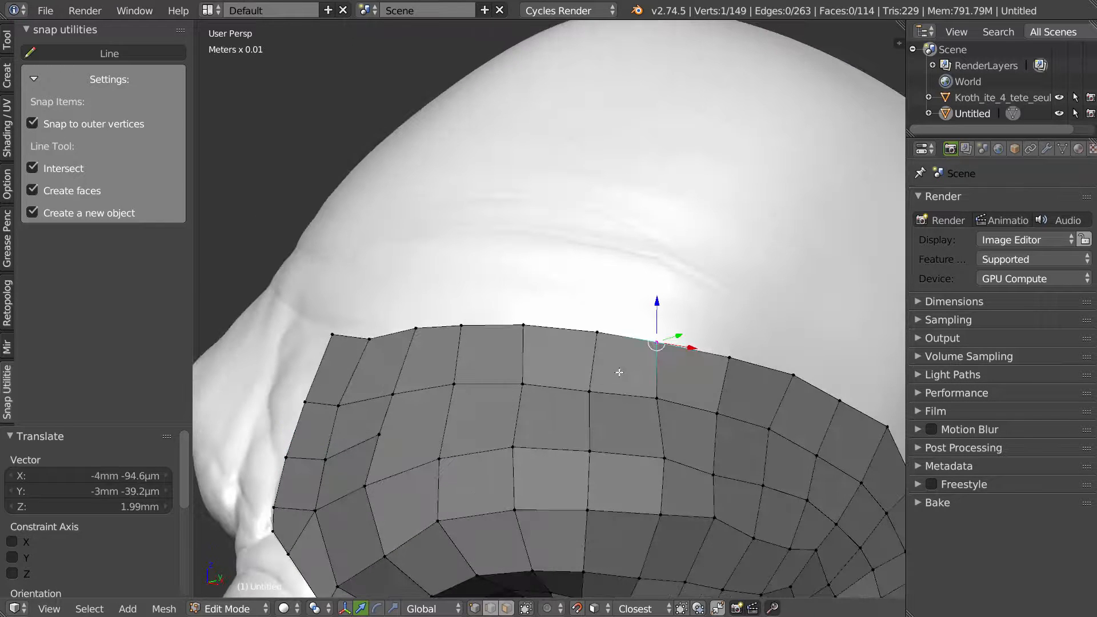
right_click(619, 373, "shift")
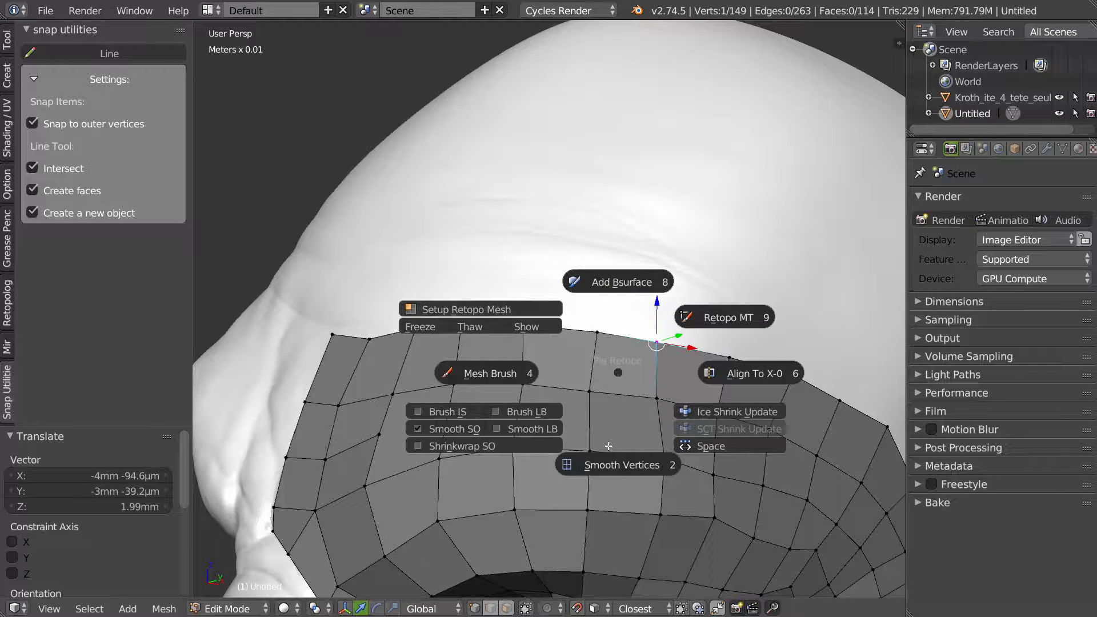
key("Escape")
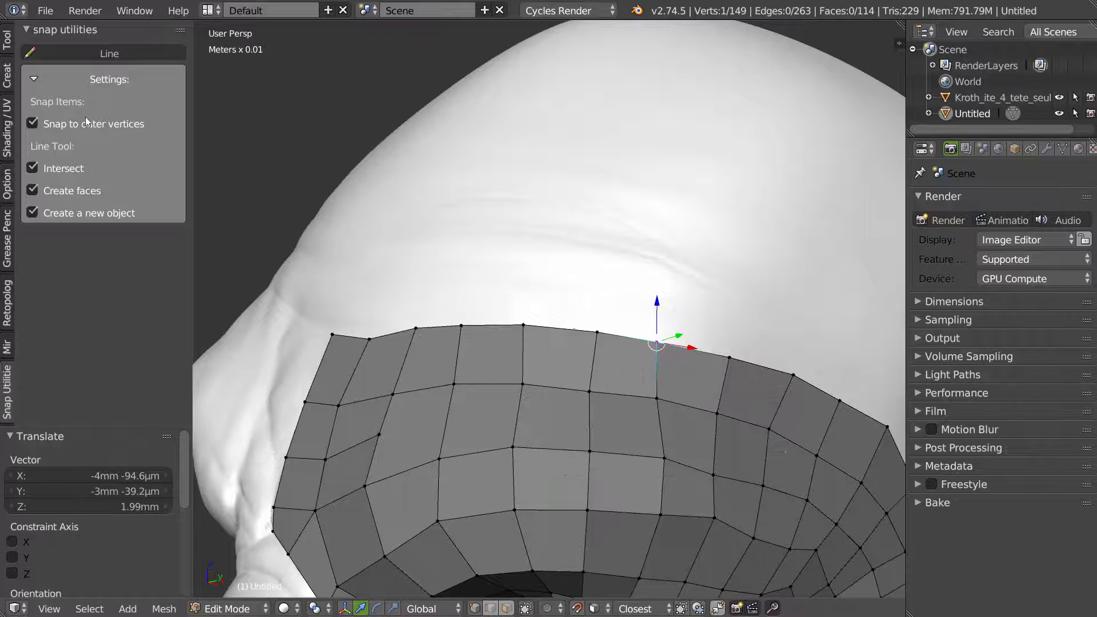
Step: Draw a strip across the forehead above the brow mesh with Retopo MT and reduce it to one face
mouse_move(503, 306)
middle_mouse_down()
mouse_move(535, 329)
mouse_move(513, 325)
middle_mouse_up()
right_click(512, 331, "shift")
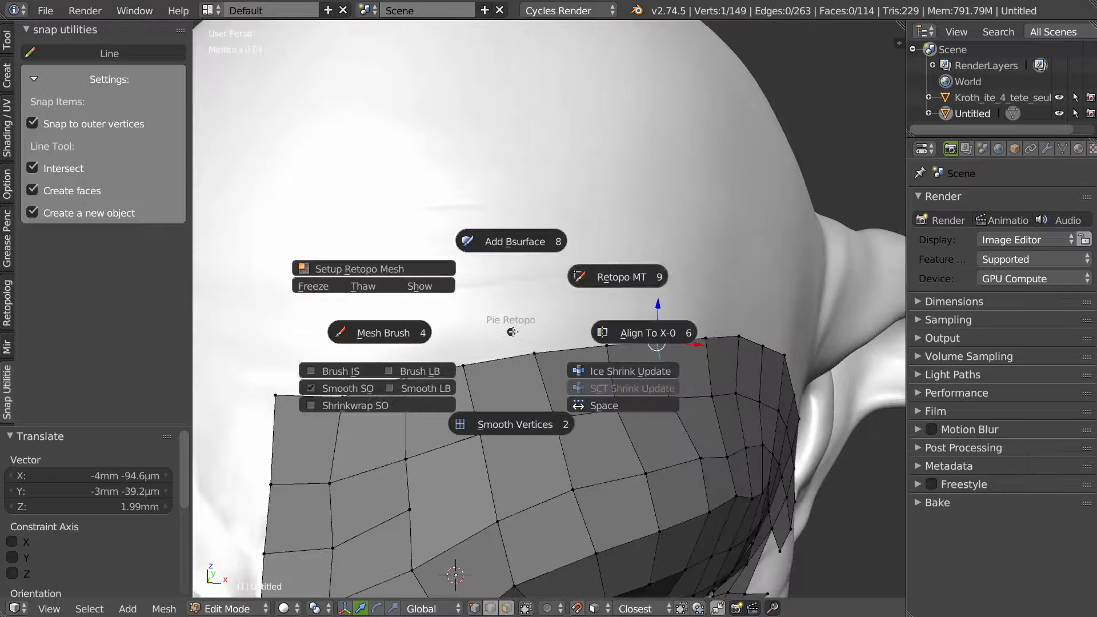
left_click(614, 277)
mouse_move(287, 311)
left_mouse_down()
mouse_move(617, 263)
mouse_move(645, 276)
left_mouse_up()
key("x")
key("x")
key("x")
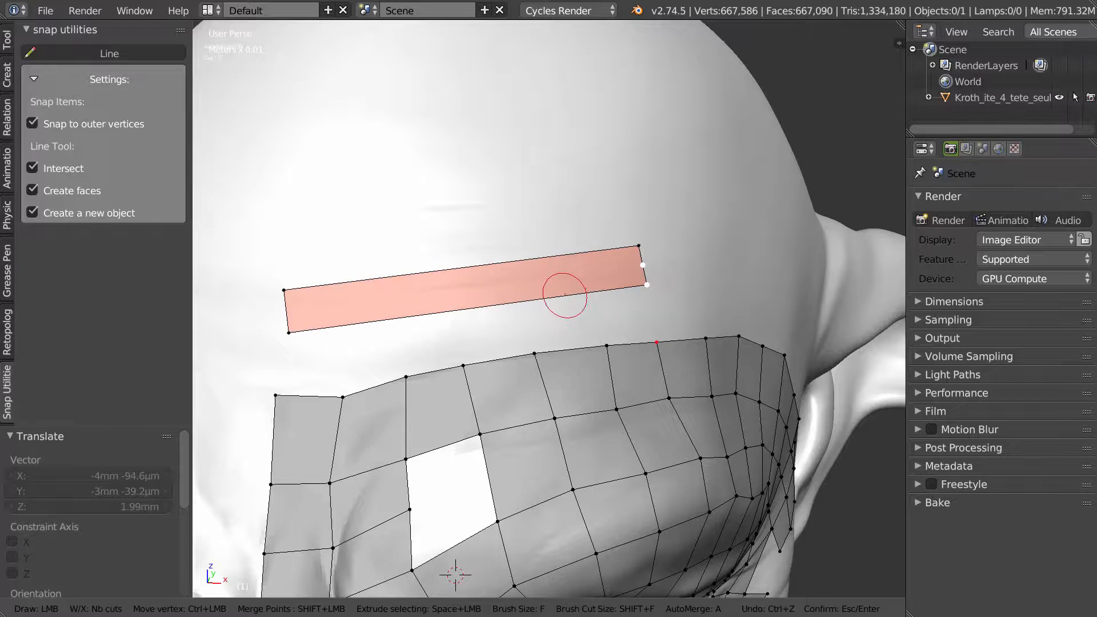
Step: Divide the forehead strip into five faces and confirm it
key("w")
key("w")
key("w")
key("w")
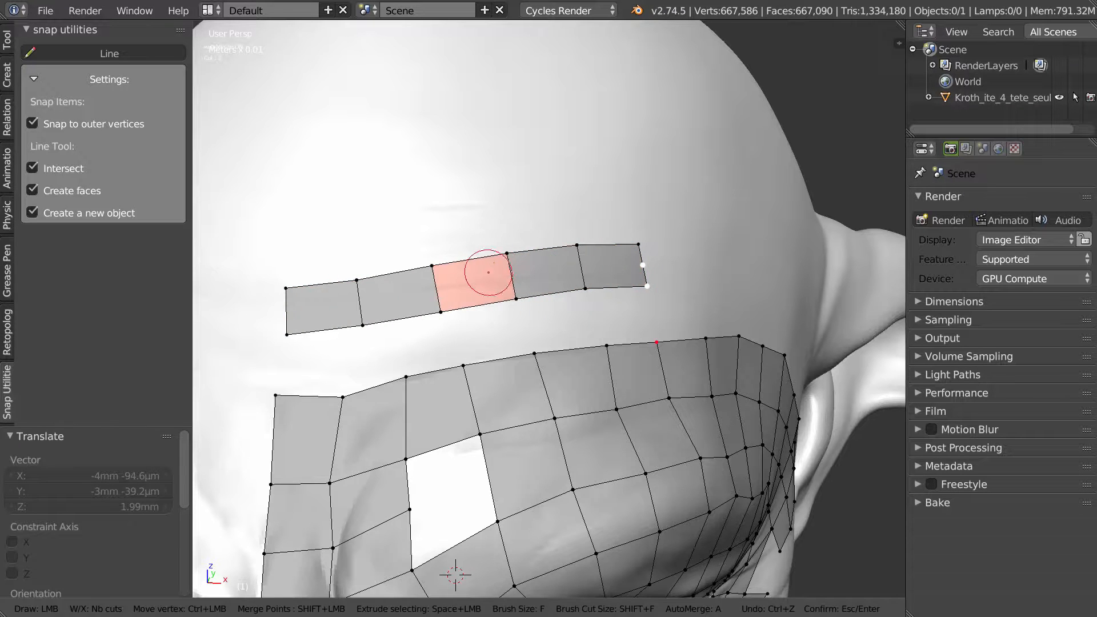
key("Return")
Step: Draw a quad face above the innermost face of the forehead strip with the Snap Utilities Line tool
middle_click_drag(382, 223, 359, 237)
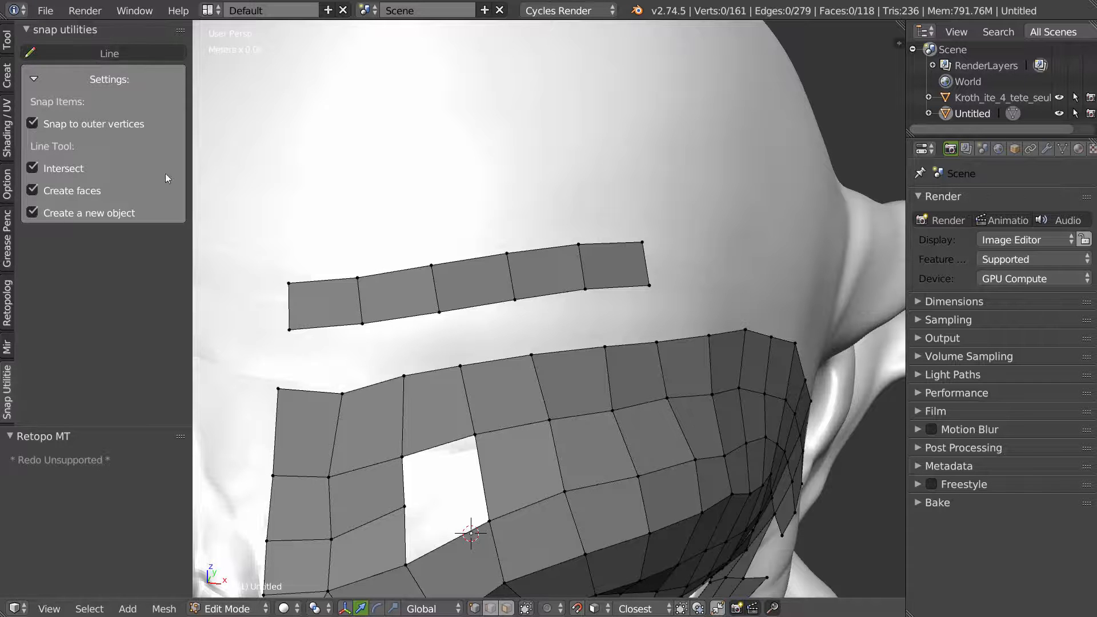
left_click(84, 53)
left_click(290, 281)
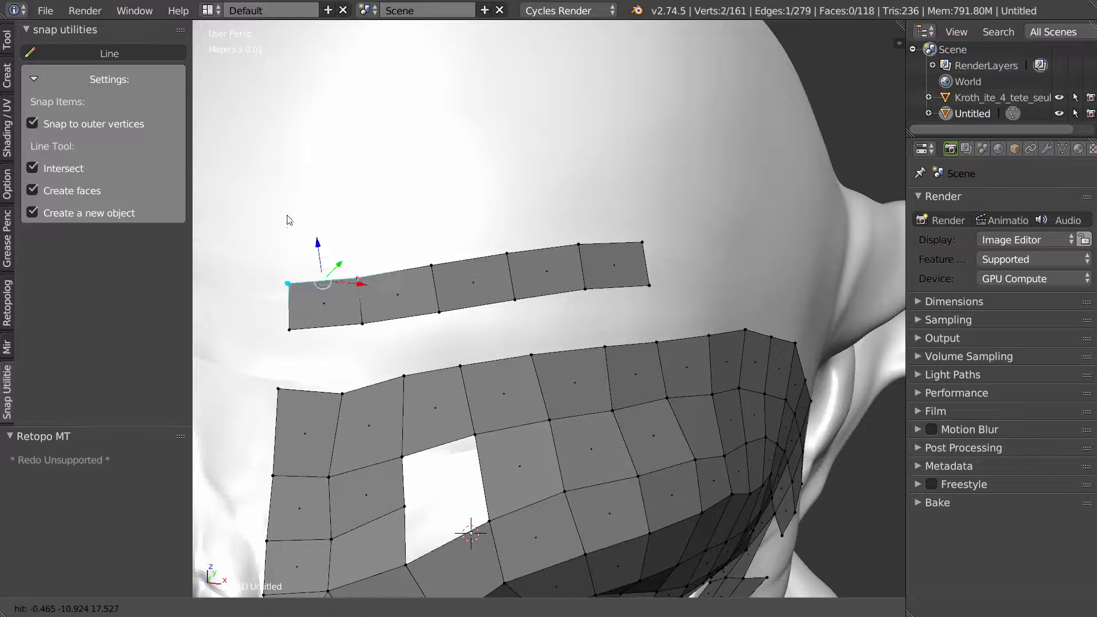
left_click(356, 273)
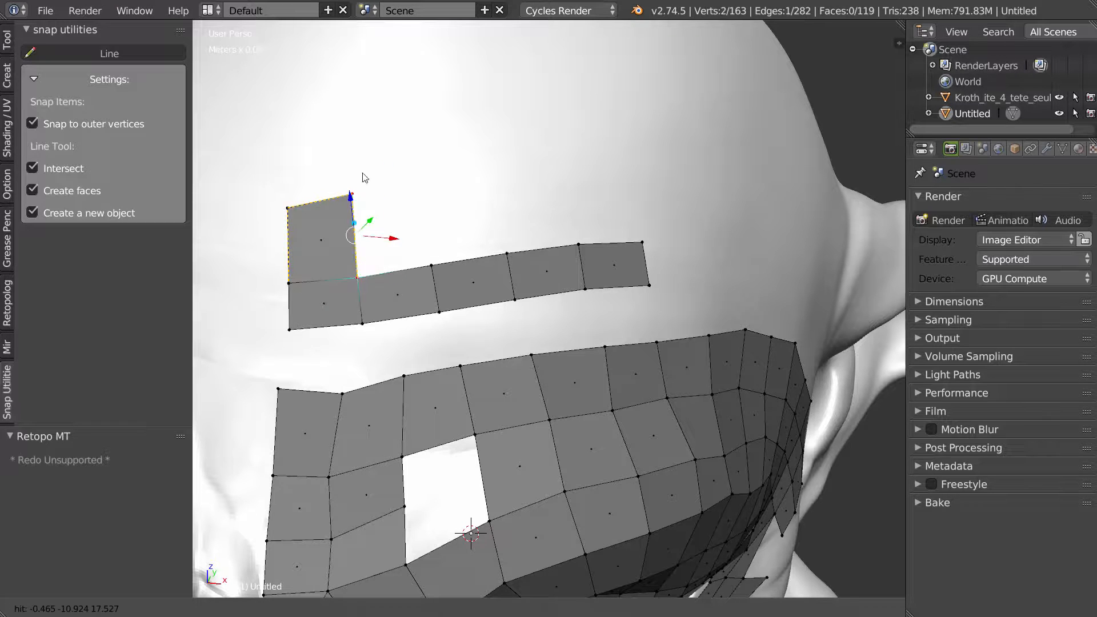
left_click(352, 194)
Step: Continue the second row with four more quads up to the outer end of the strip, ending the line
left_click(431, 265)
left_click(424, 185)
left_click(497, 178)
left_click(507, 253)
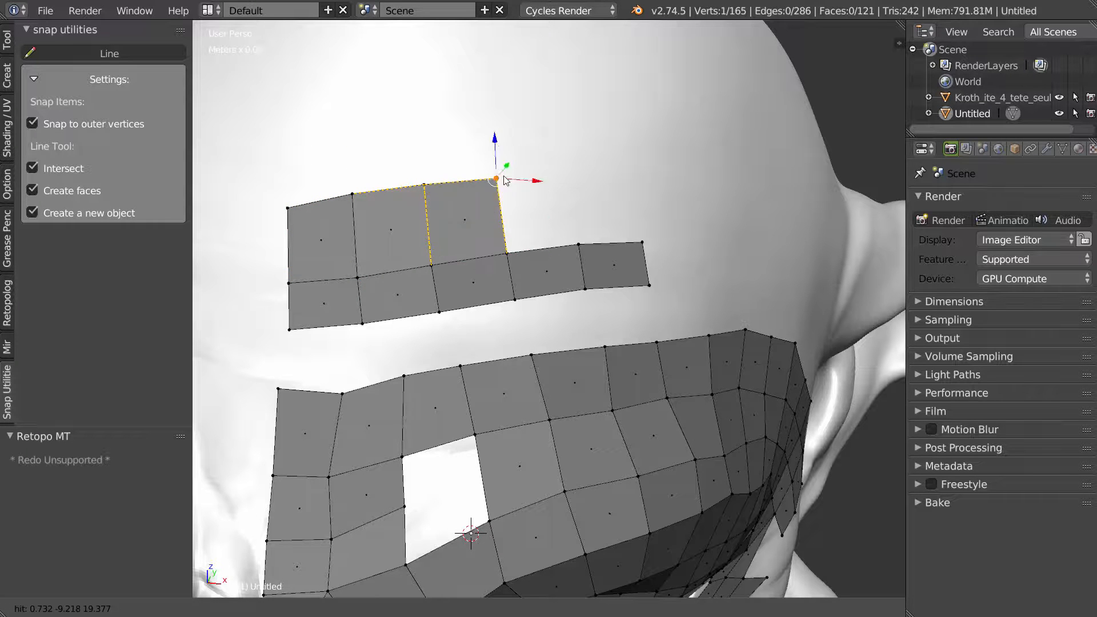
left_click(579, 244)
left_click(574, 172)
left_click(643, 242)
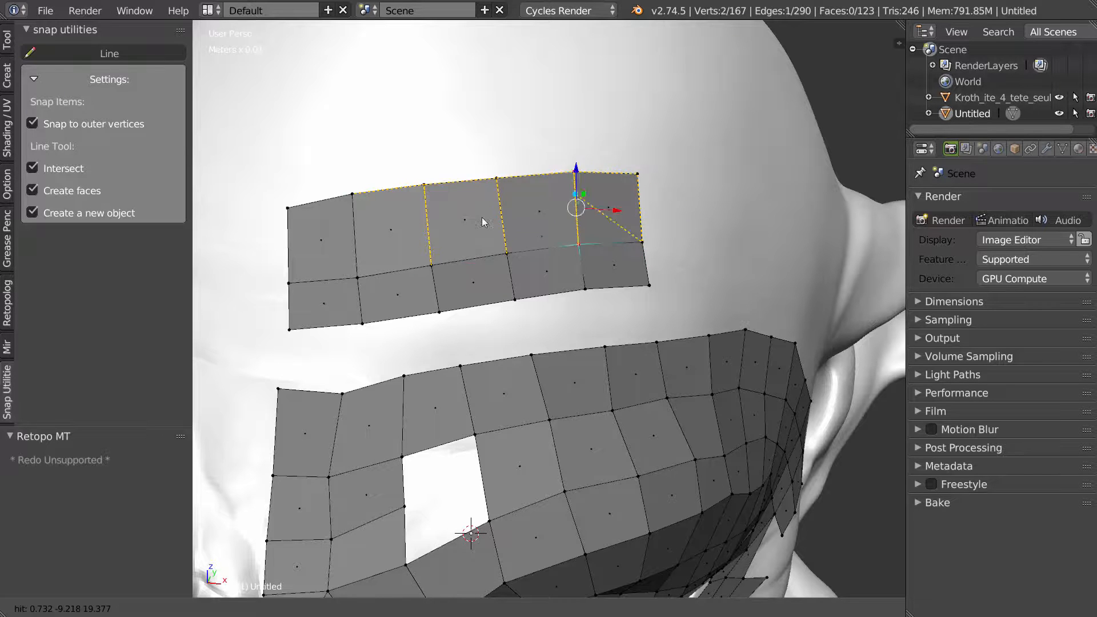
key("Escape")
Step: Extend the upper row by three quad faces curving towards the temple with the Line tool
middle_click_drag(647, 244, 451, 250)
left_click(505, 182)
left_click(583, 206)
left_click(557, 270)
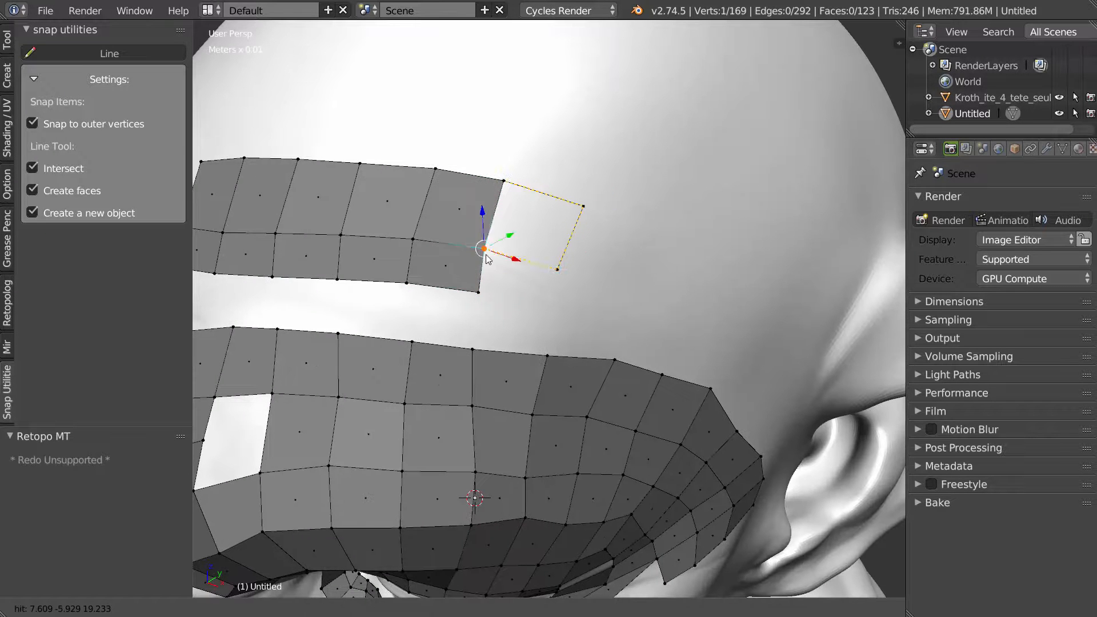
left_click(485, 249)
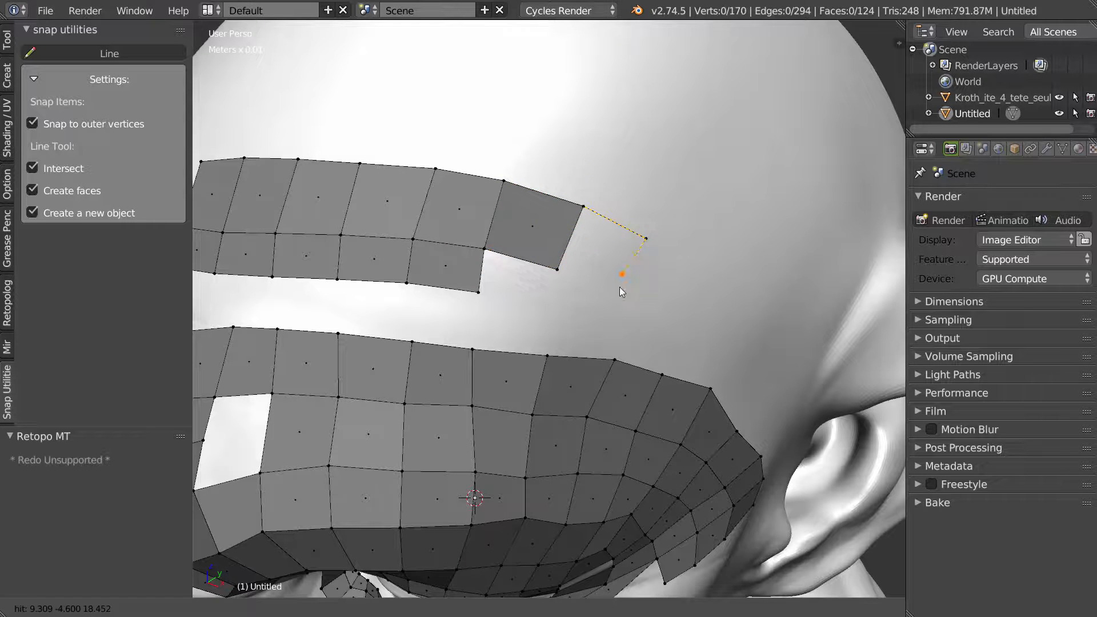
left_click(558, 271)
left_click(650, 243)
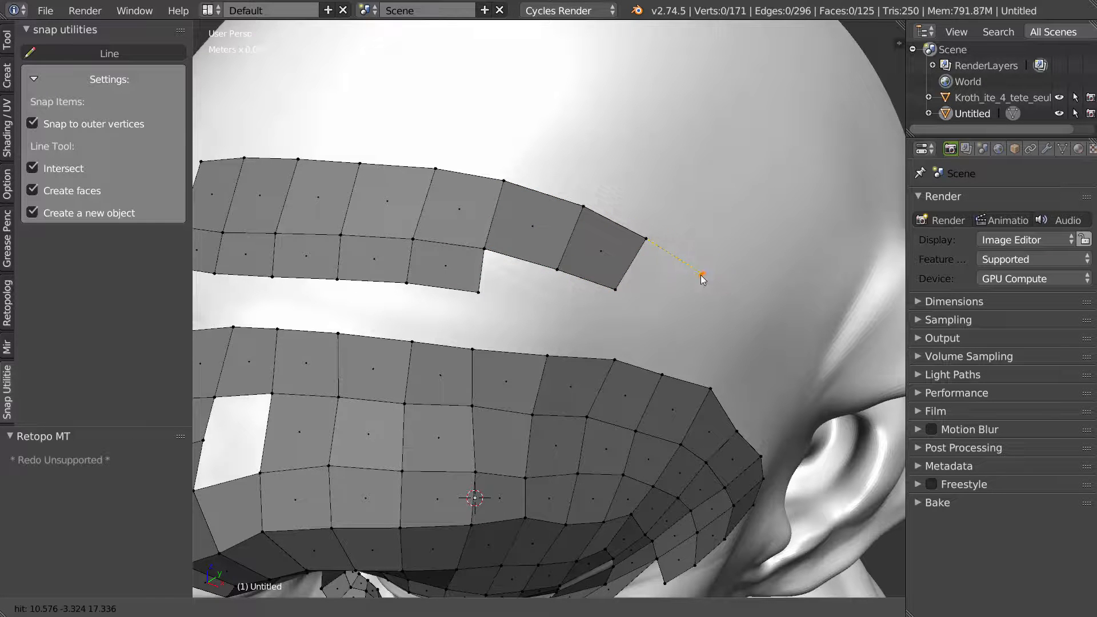
left_click(666, 313)
Step: Extend the lower row by one quad under the first new upper face, undoing the misplaced point
left_click(493, 303)
key("ctrl+z")
left_click(485, 296)
left_click(547, 308)
left_click(557, 269)
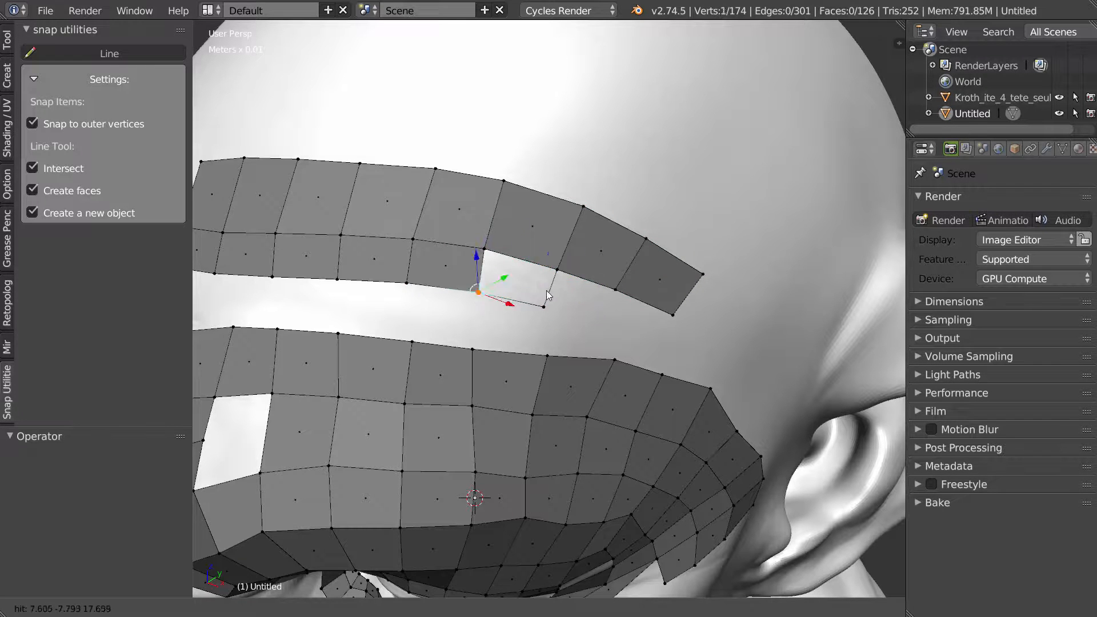
left_click(489, 255)
left_click(481, 295)
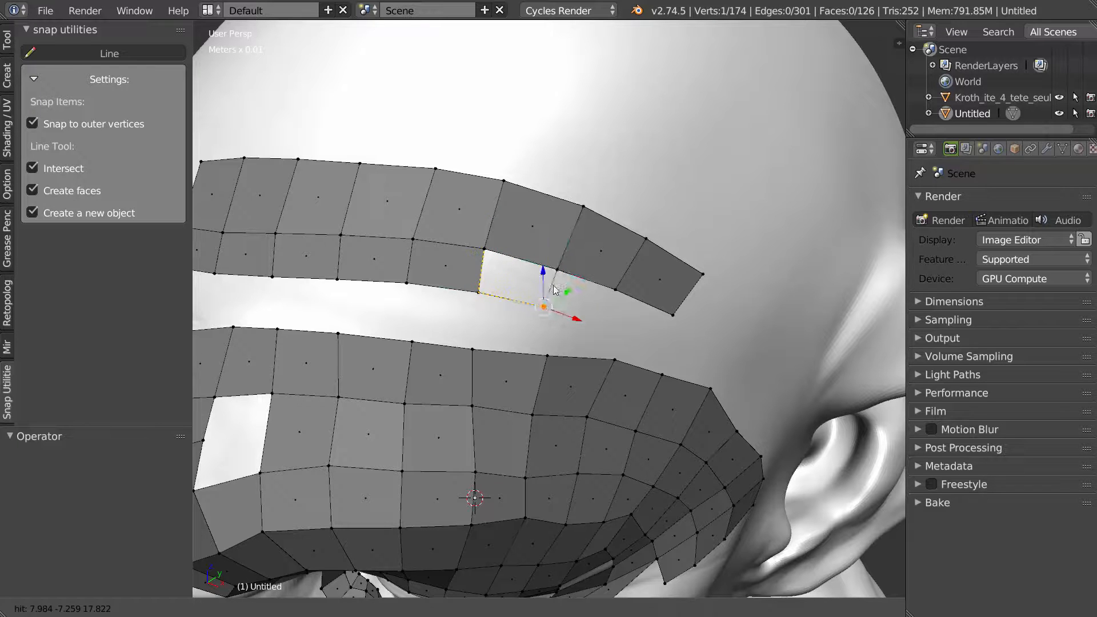
left_click(545, 307)
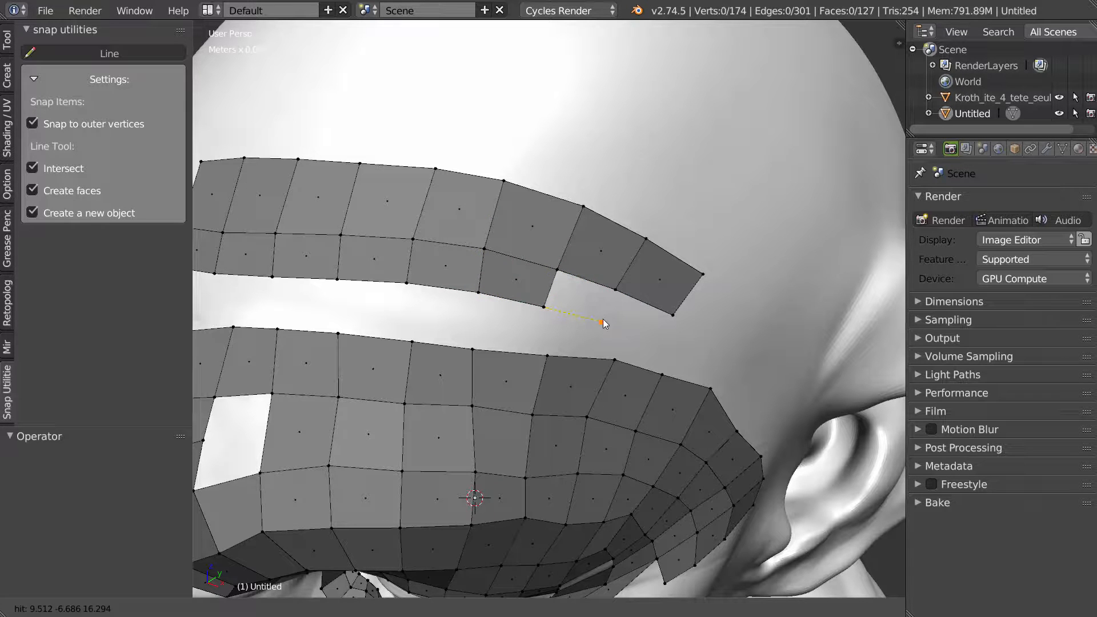
Step: Add two more quads to the lower row beneath the upper row's temple extension
left_click(602, 322)
left_click(616, 290)
left_click(602, 323)
left_click(660, 339)
left_click(674, 317)
Step: Outline one more quad past the outer end of the lower row at the temple
left_click(660, 339)
left_click(708, 359)
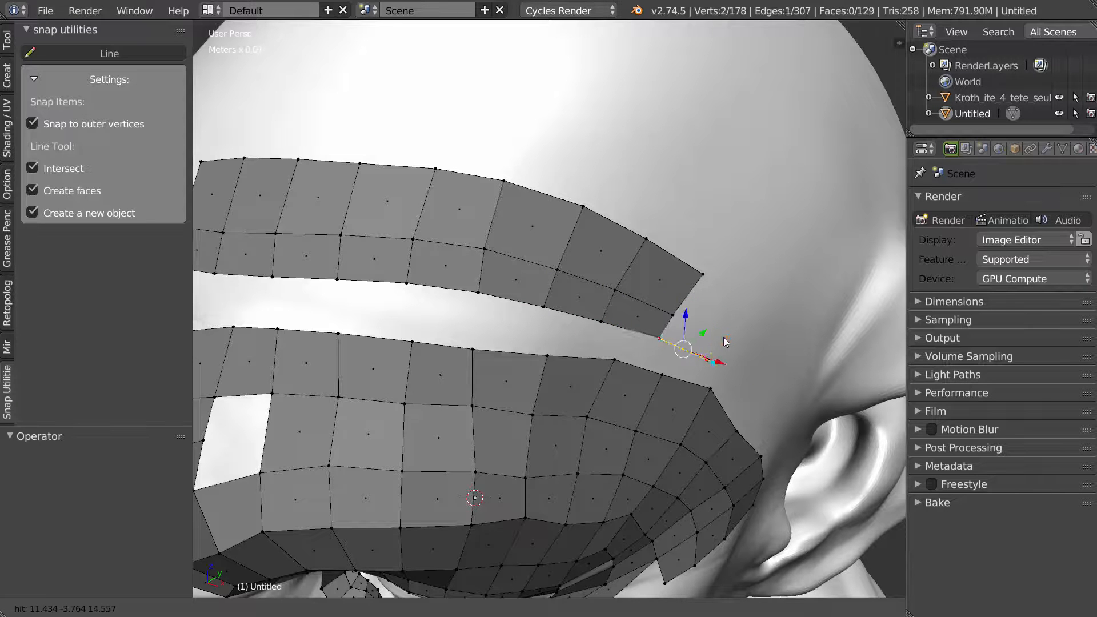
left_click(709, 360)
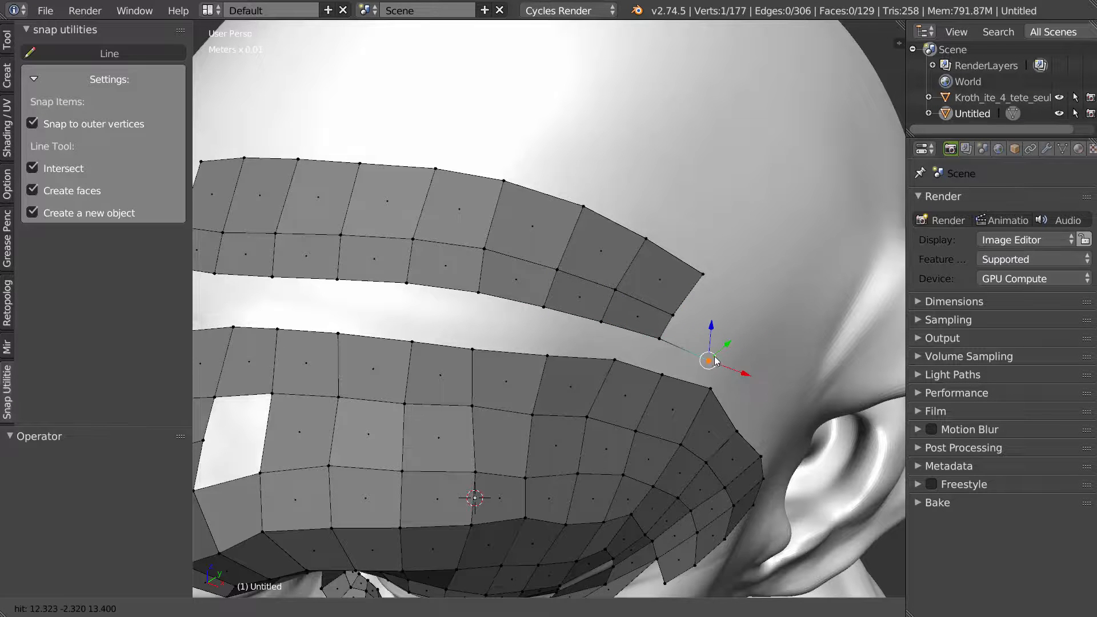
left_click(729, 335)
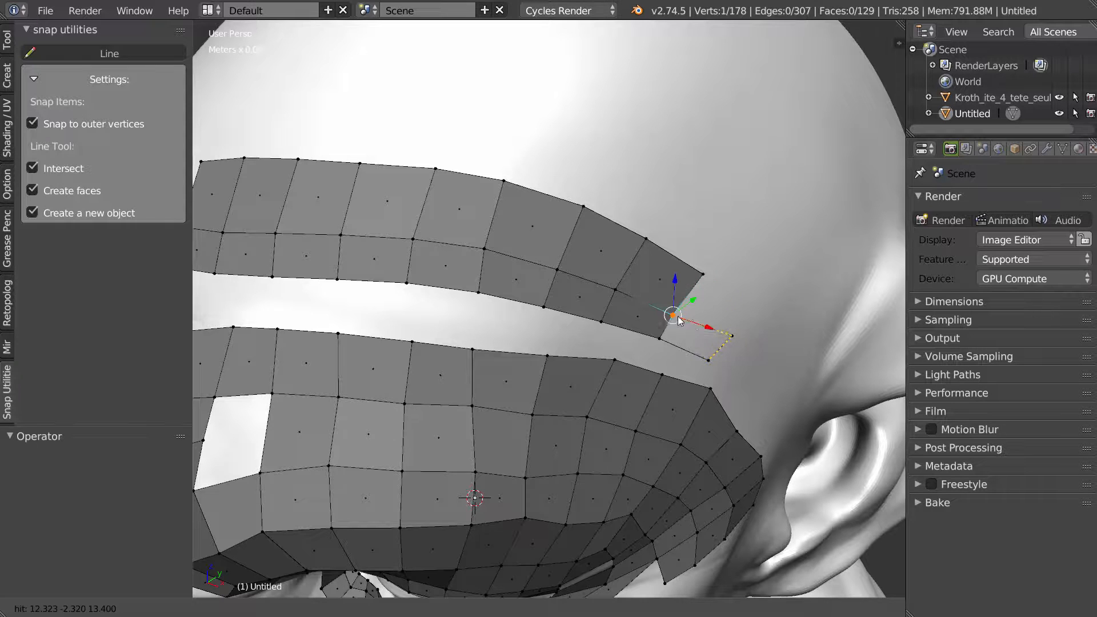
Step: Add a matching quad at the temple end of the upper row, above the last lower-row face
left_click(713, 274)
left_click(760, 300)
left_click(733, 336)
right_click(731, 331)
right_click(668, 319)
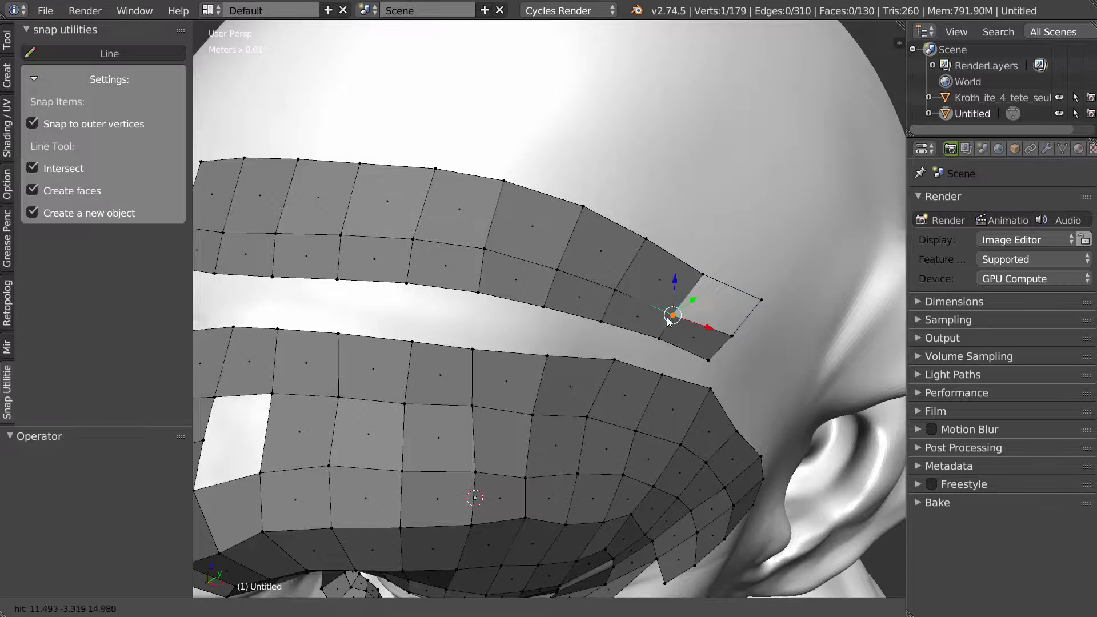
left_click(703, 276)
Step: Start a third row above the outer half of the forehead strip with three quad faces
left_click(453, 120)
left_click(518, 139)
left_click(504, 181)
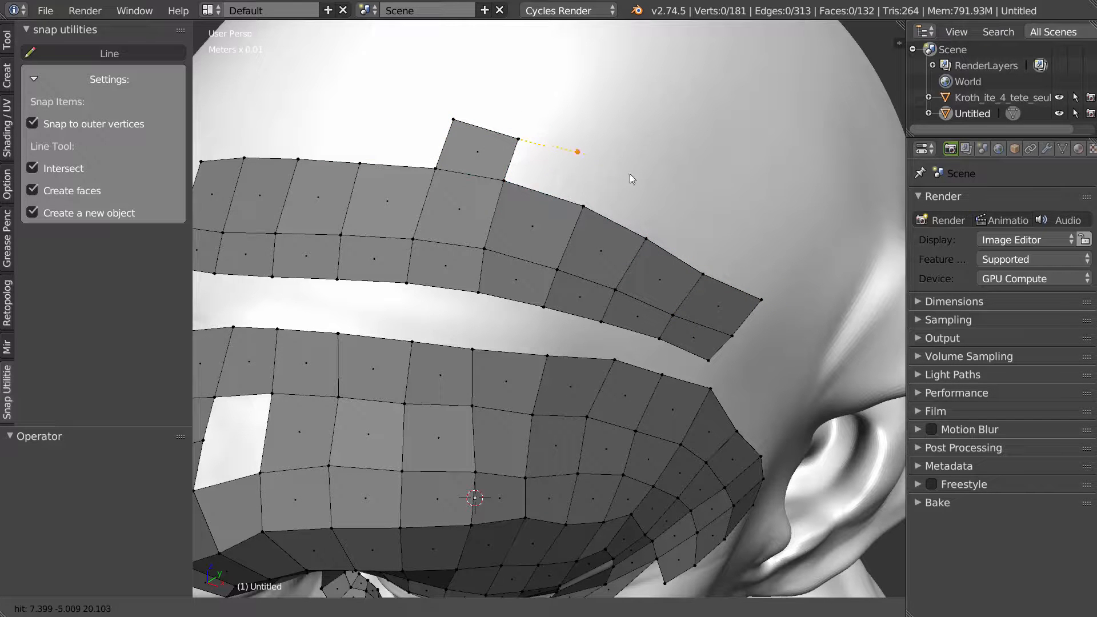
left_click(583, 206)
left_click(594, 165)
left_click(664, 192)
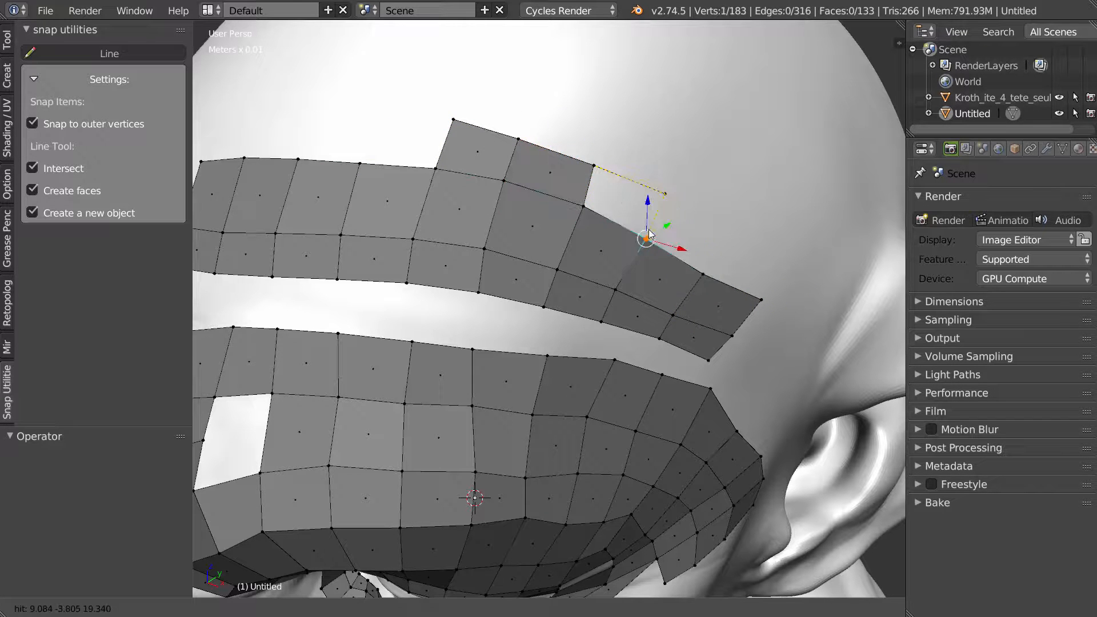
left_click(646, 238)
Step: Continue the third row with two more quads to the temple end of the mesh
left_click(664, 194)
left_click(723, 231)
left_click(703, 274)
left_click(723, 231)
left_click(787, 262)
left_click(762, 299)
Step: Cut the second-row face beside the third row from its top edge to its side edge and lower outer corner
middle_click_drag(465, 166, 398, 253)
right_click(396, 251)
left_click(452, 210)
left_click(454, 212)
right_click(456, 251)
left_click(454, 250)
left_click(482, 284)
right_click(391, 264)
left_click(408, 249)
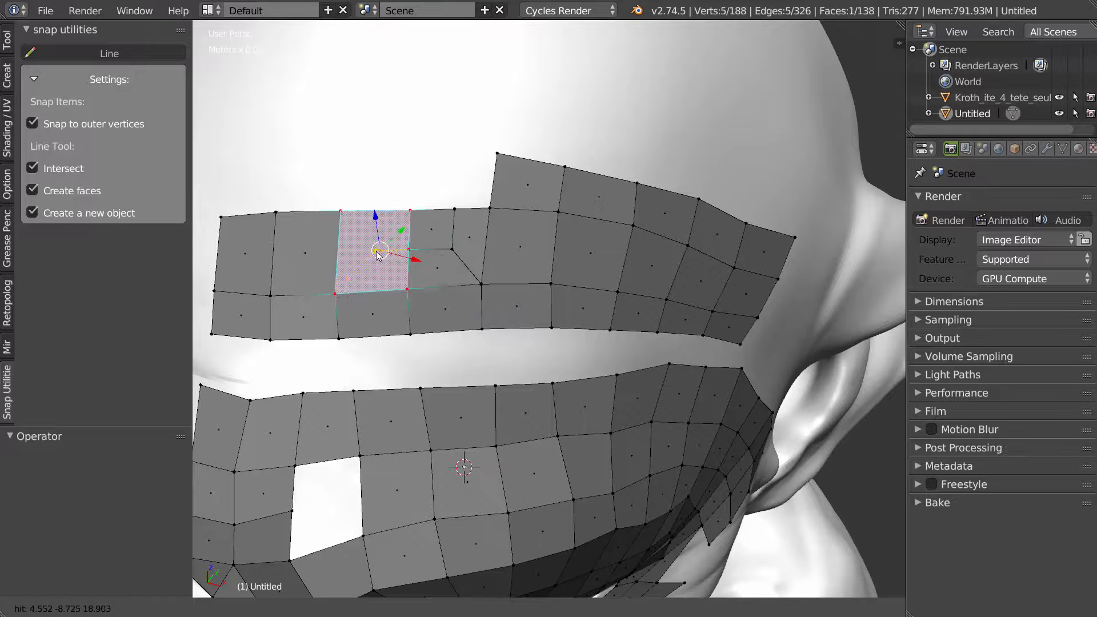
Step: Mirror the cut in the adjacent inner face, running to its lower inner corner and up to its top edge
left_click(375, 251)
left_click(340, 291)
left_click(375, 210)
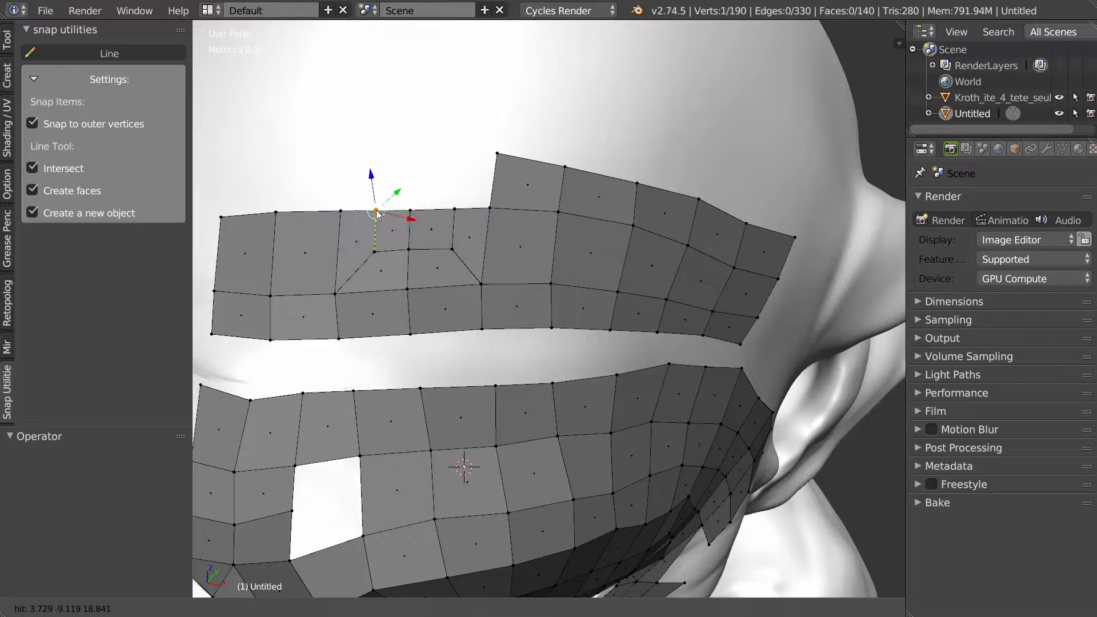
Step: Draw two small quads above the newly cut faces in the third row
left_click(407, 168)
left_click(411, 210)
right_click(411, 176)
left_click(407, 168)
left_click(448, 166)
left_click(454, 209)
right_click(457, 197)
Step: Move the outer side edge of the new small quads about 1.87 mm up along Z
key("g")
key("z")
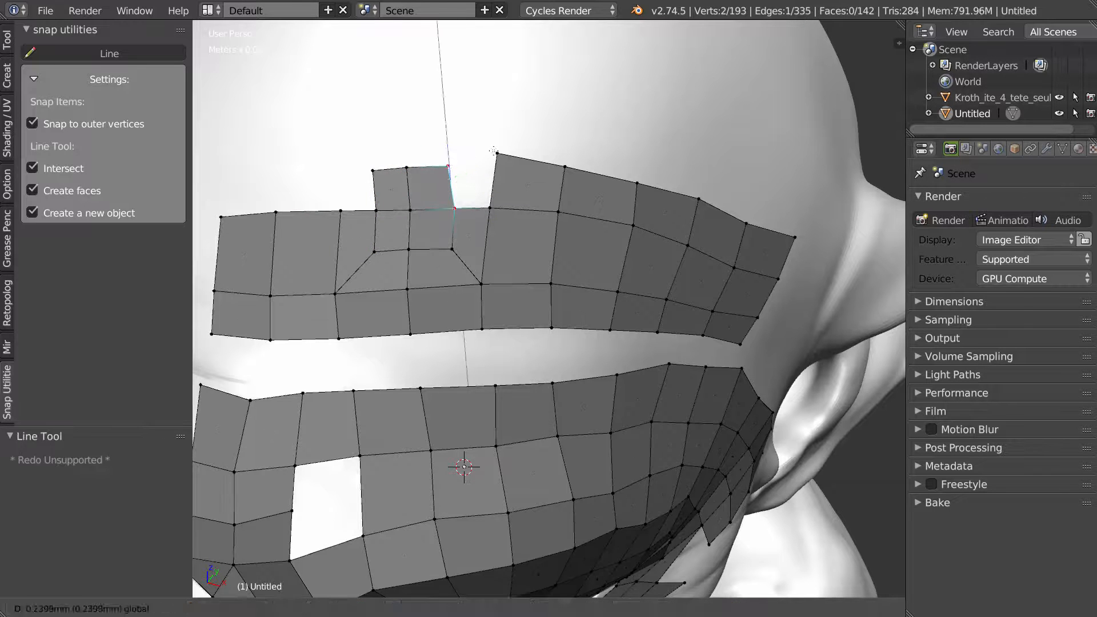
left_click(472, 164)
Step: Fill the gap between the small quads and the rest of the third row with a Line tool face
left_click(127, 50)
left_click(448, 160)
left_click(497, 153)
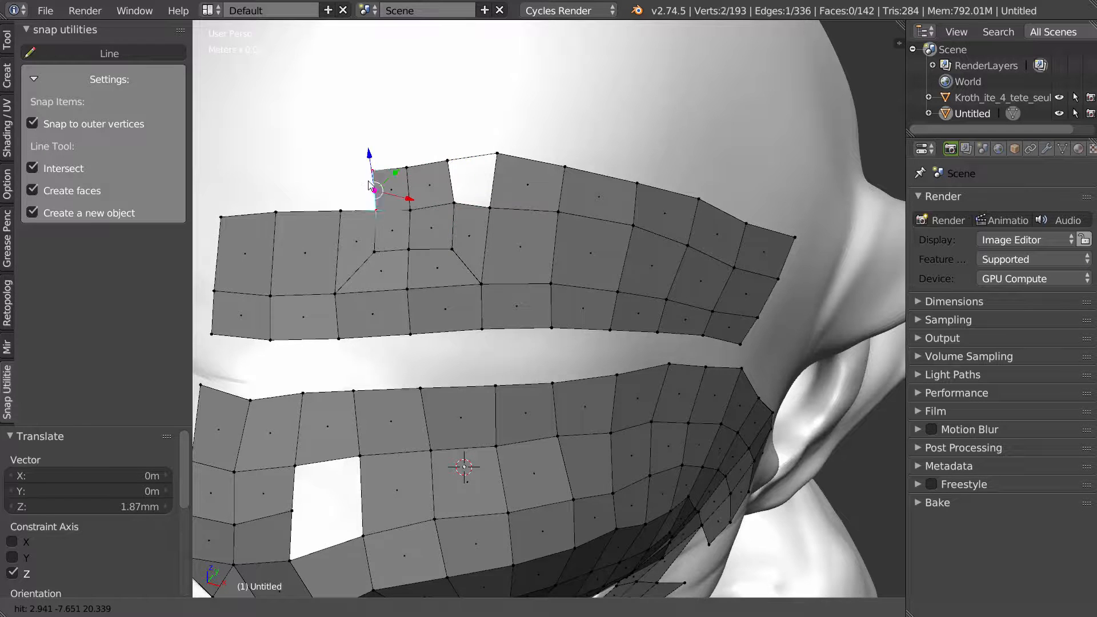
left_click(448, 161)
left_click(455, 203)
left_click(489, 208)
left_click(498, 153)
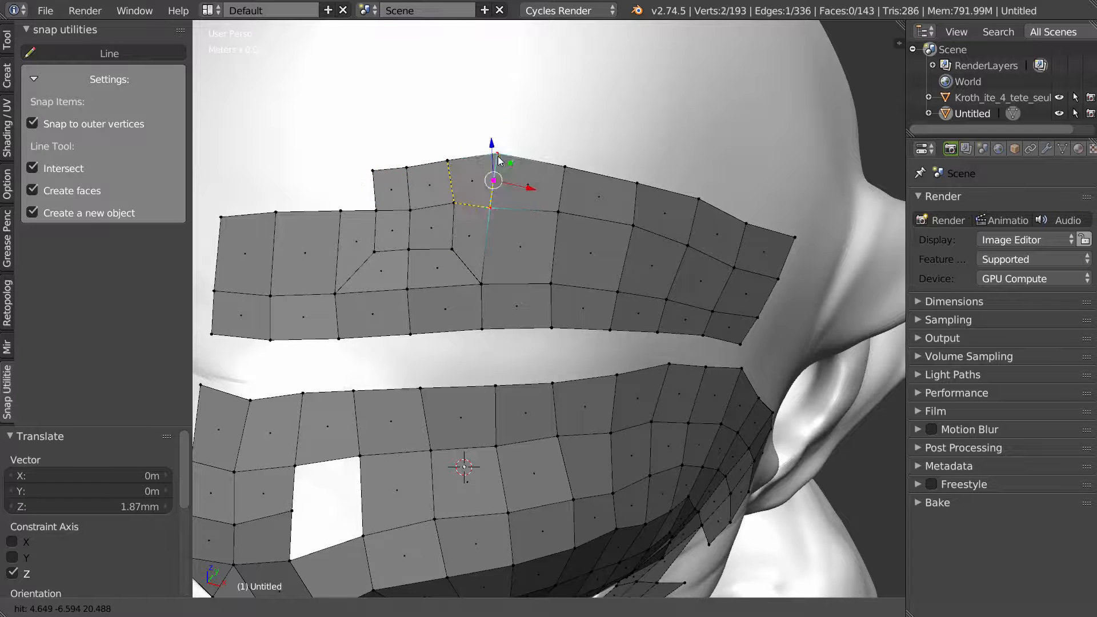
Step: Add a quad on the inner side of the small quads in the third row
left_click(373, 170)
left_click(337, 167)
left_click(341, 210)
left_click(376, 210)
left_click(337, 167)
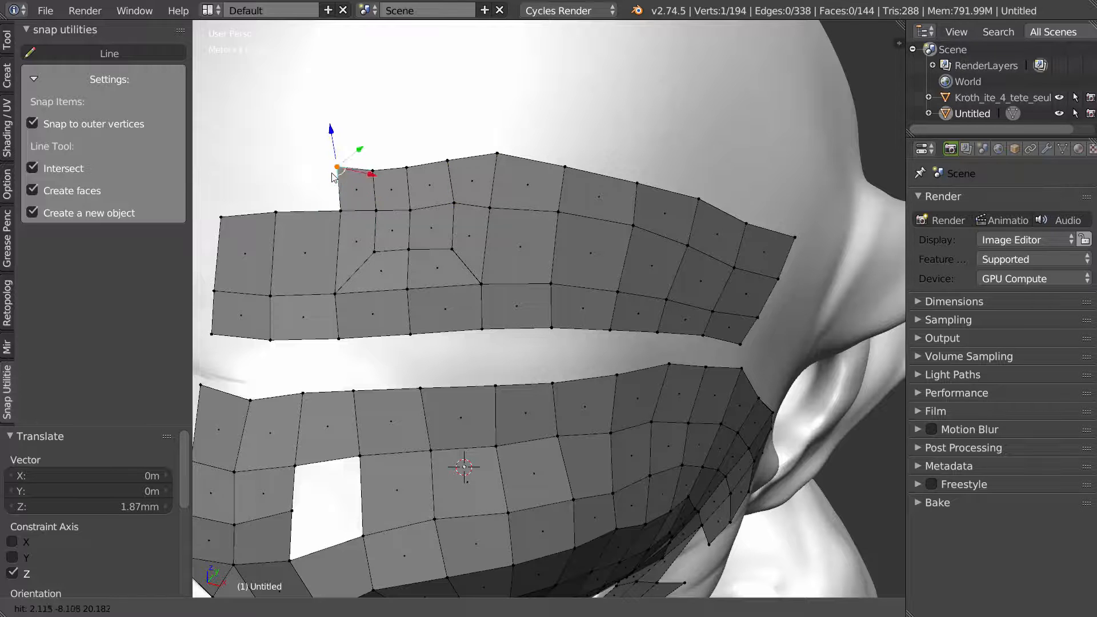
Step: Complete the third row with two quads to the inner end of the forehead mesh and exit the Line tool
left_click(276, 212)
left_click(292, 170)
left_click(221, 173)
left_click(221, 216)
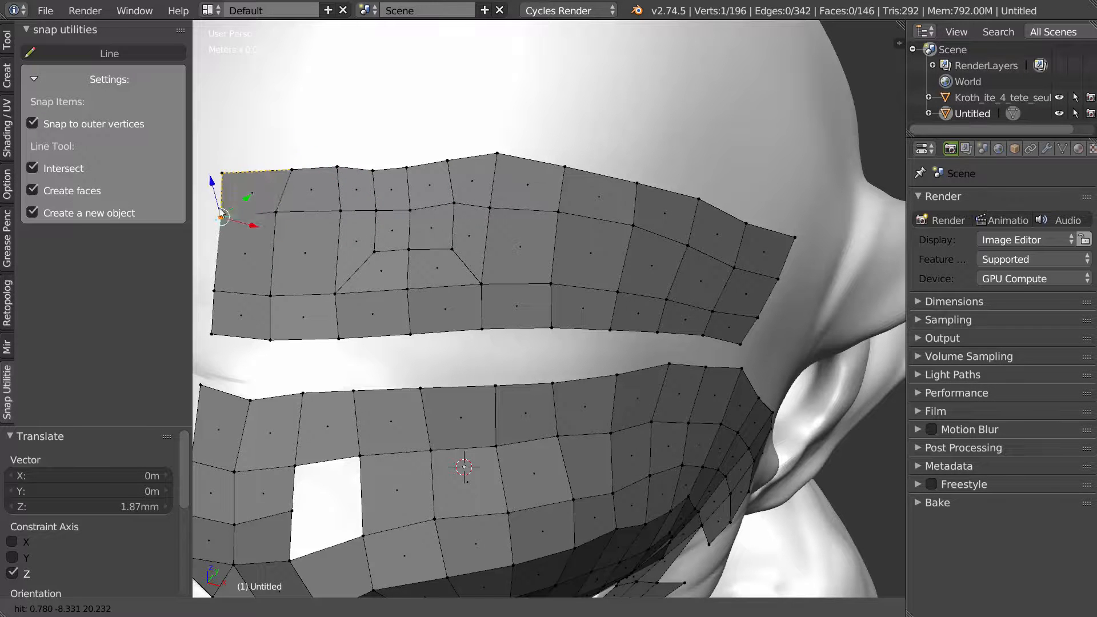
left_click(292, 169)
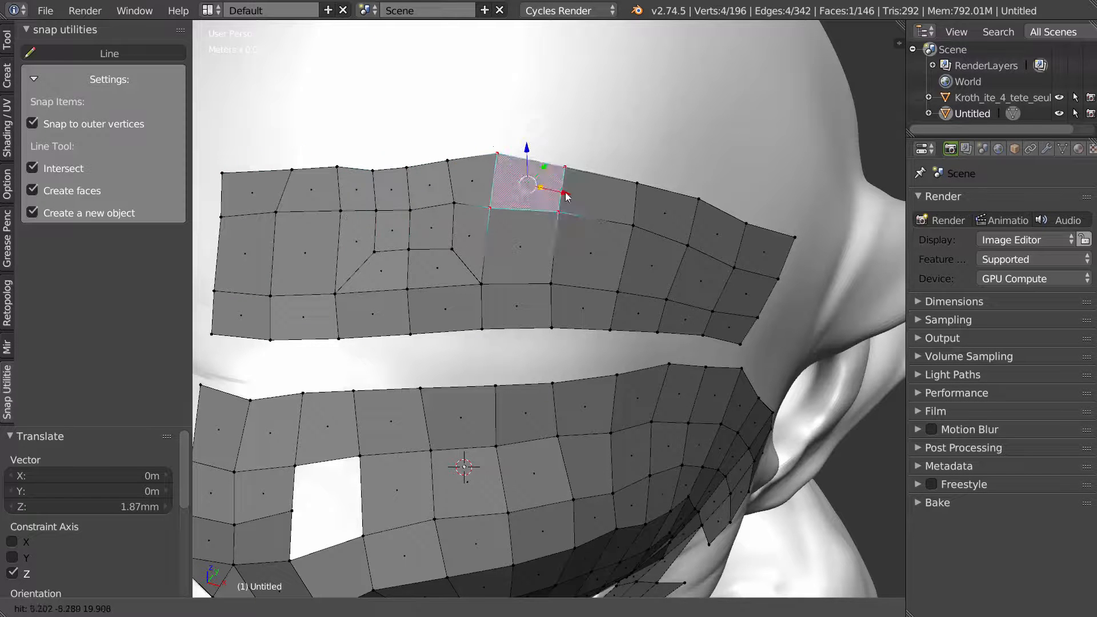
key("Escape")
Step: Reposition the vertices along the inner half of the forehead mesh's top edge to even out their spacing
right_click_drag(291, 171, 345, 169)
left_click_drag(362, 176, 370, 176)
right_click_drag(348, 175, 346, 167)
left_click_drag(366, 169, 368, 168)
right_click_drag(370, 170, 371, 163)
left_click_drag(394, 169, 398, 170)
right_click_drag(407, 167, 413, 158)
left_click_drag(448, 165, 483, 166)
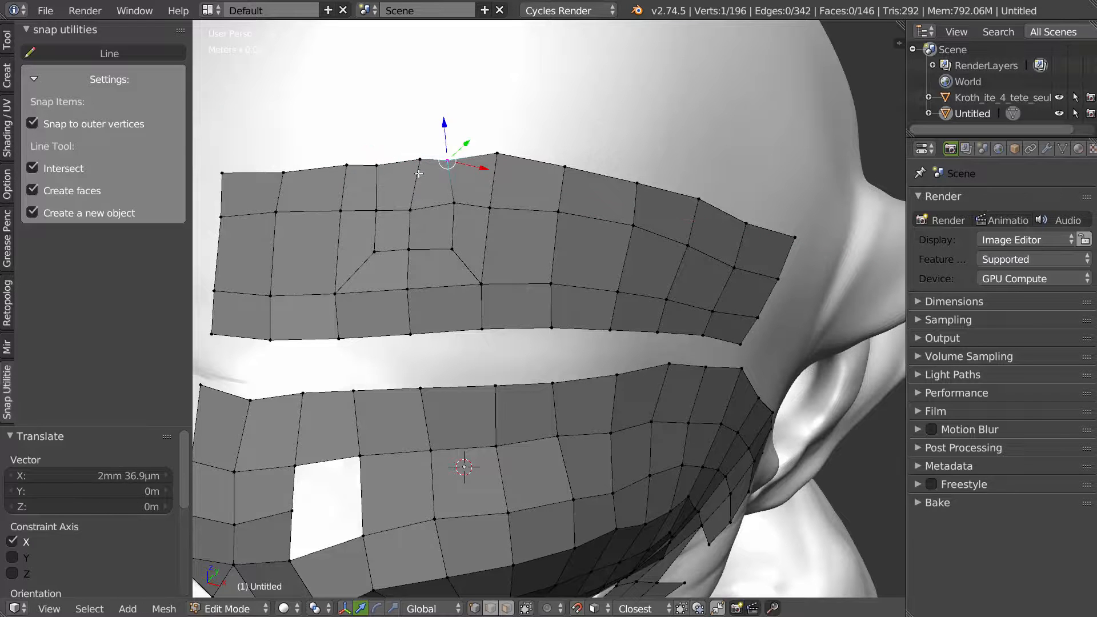
middle_click_drag(428, 165, 428, 179)
right_click(421, 186, "shift")
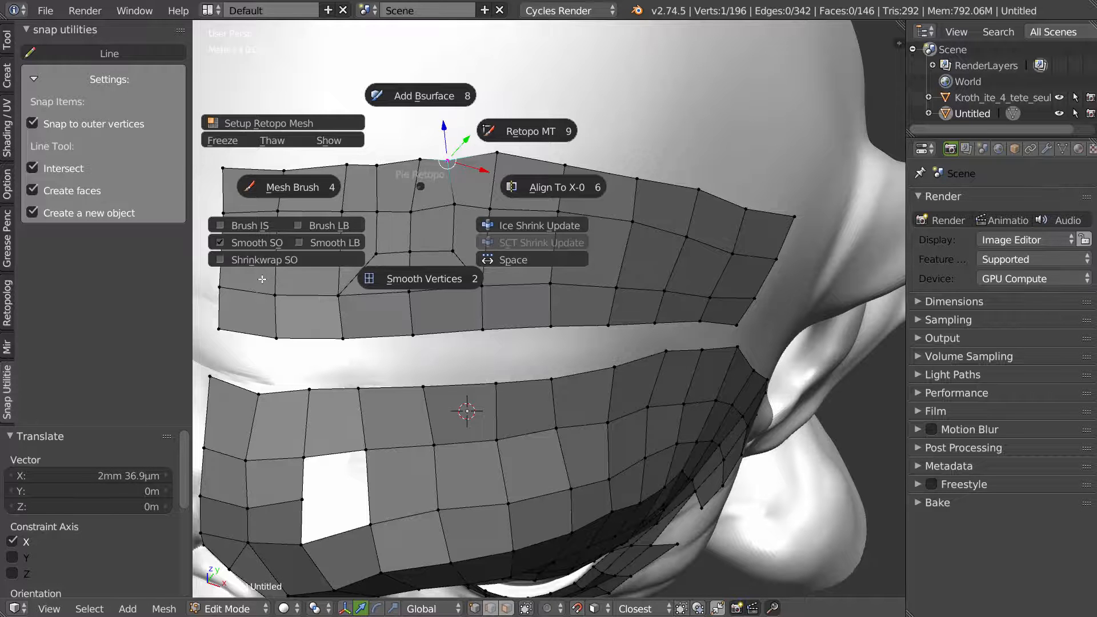
key("Escape")
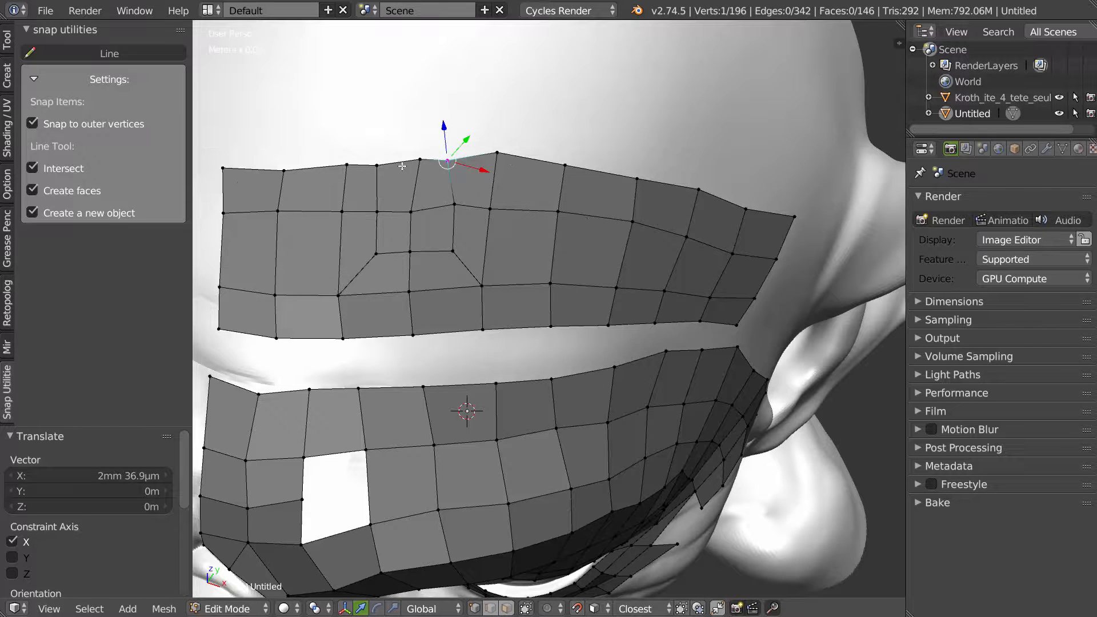
middle_click_drag(388, 162, 461, 264)
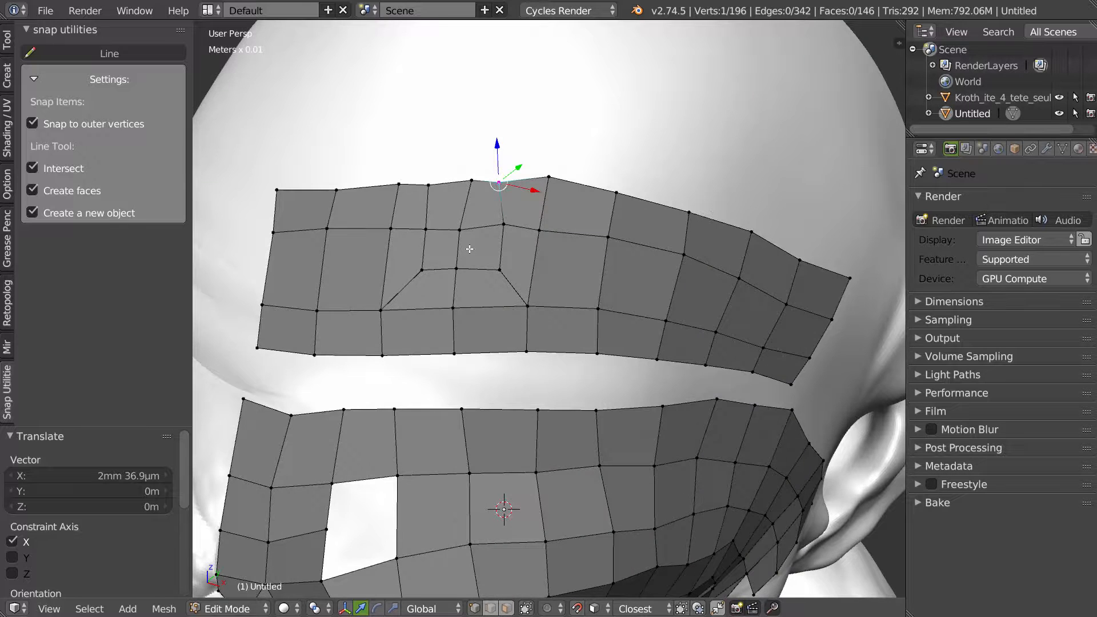
Step: Return to object mode, delete the whole retopology mesh and select the sculpted head
scroll(525, 240, "down", 5)
key("Tab")
left_click(520, 174)
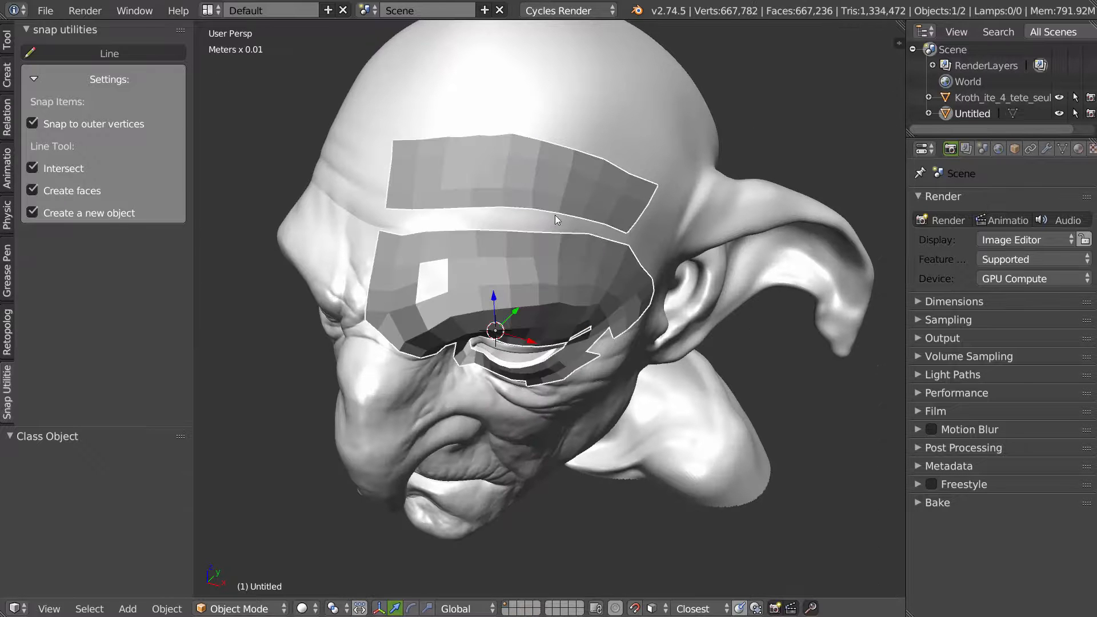
key("x")
left_click(526, 228)
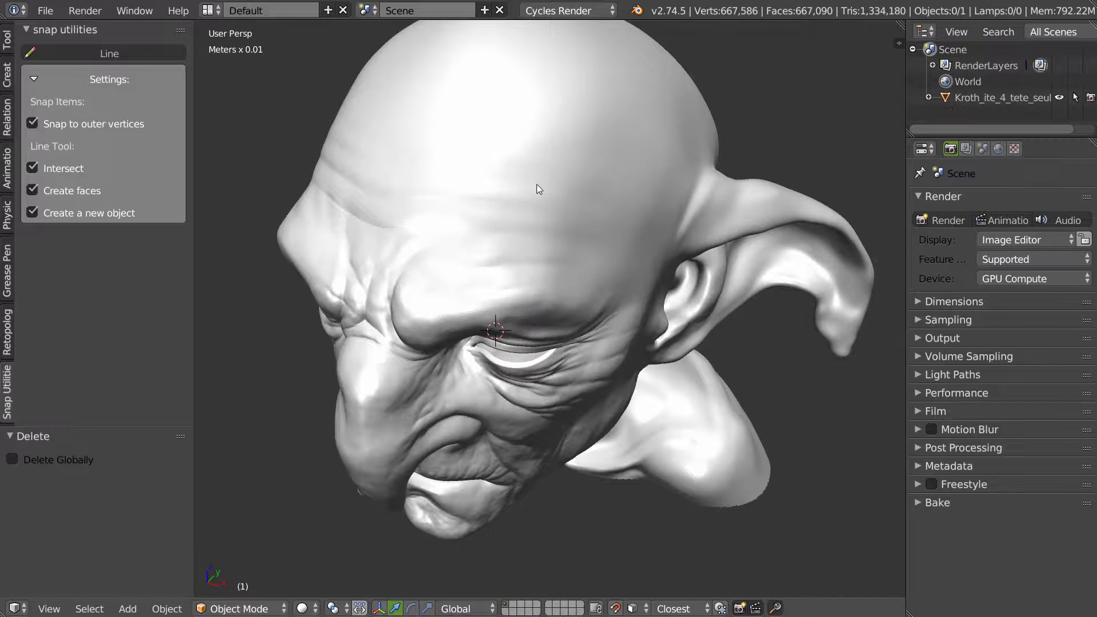
right_click(543, 185)
key("g")
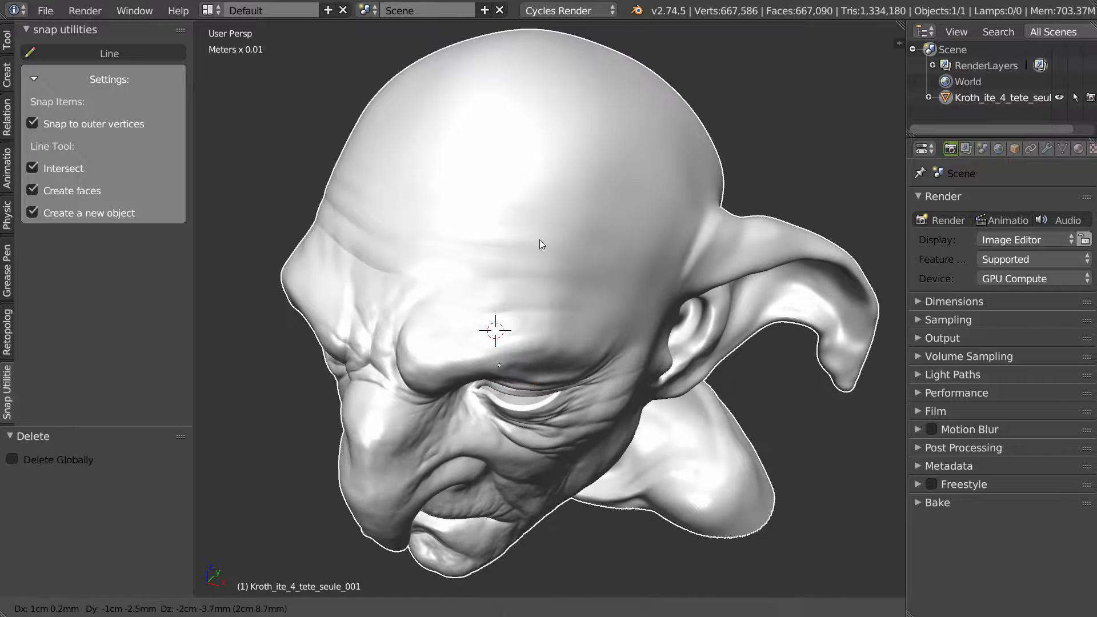
key("y")
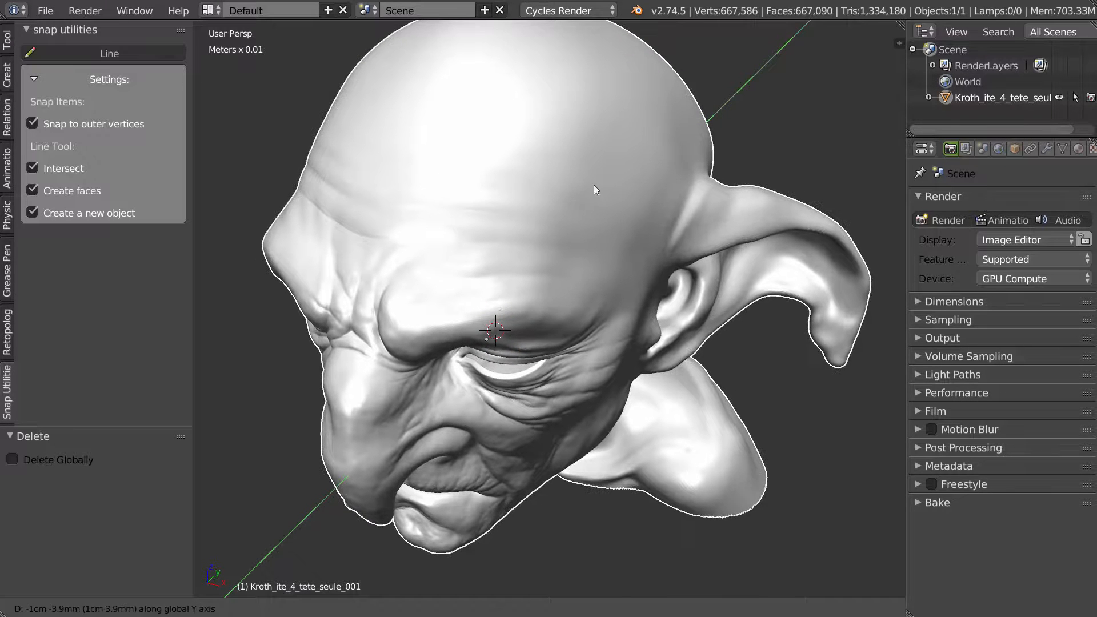
right_click(616, 190)
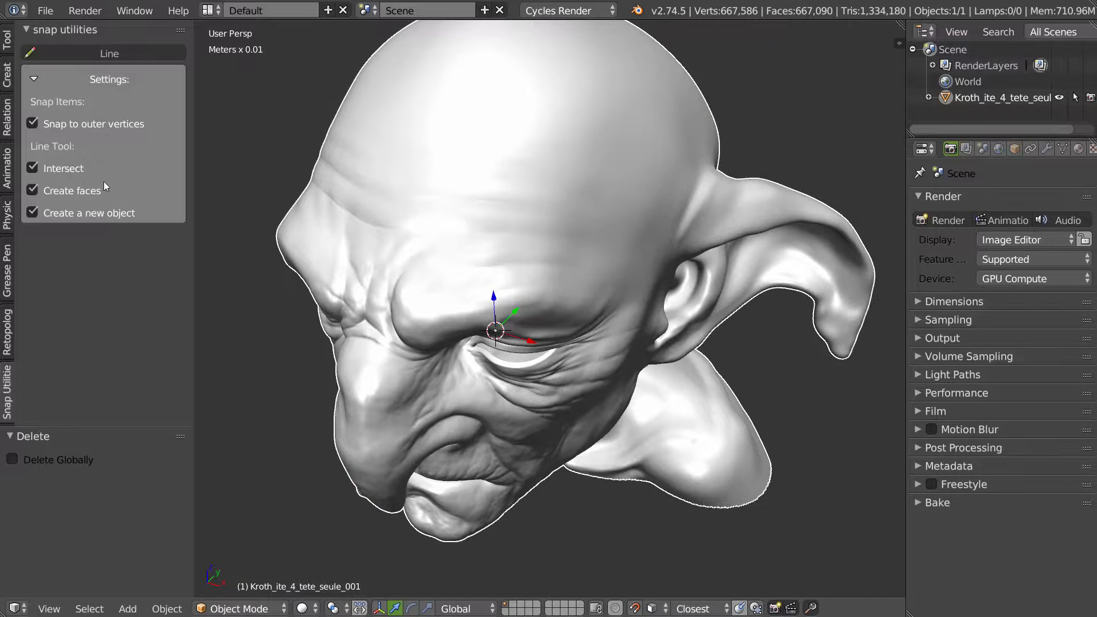
Step: Draw a wide quad above the brow with the Line tool as a new object, and exit the tool
left_click(99, 52)
left_click(452, 201)
left_click(541, 202)
left_click(531, 235)
left_click(447, 229)
mouse_move(475, 240)
middle_mouse_down()
mouse_move(524, 196)
mouse_move(484, 243)
middle_mouse_up()
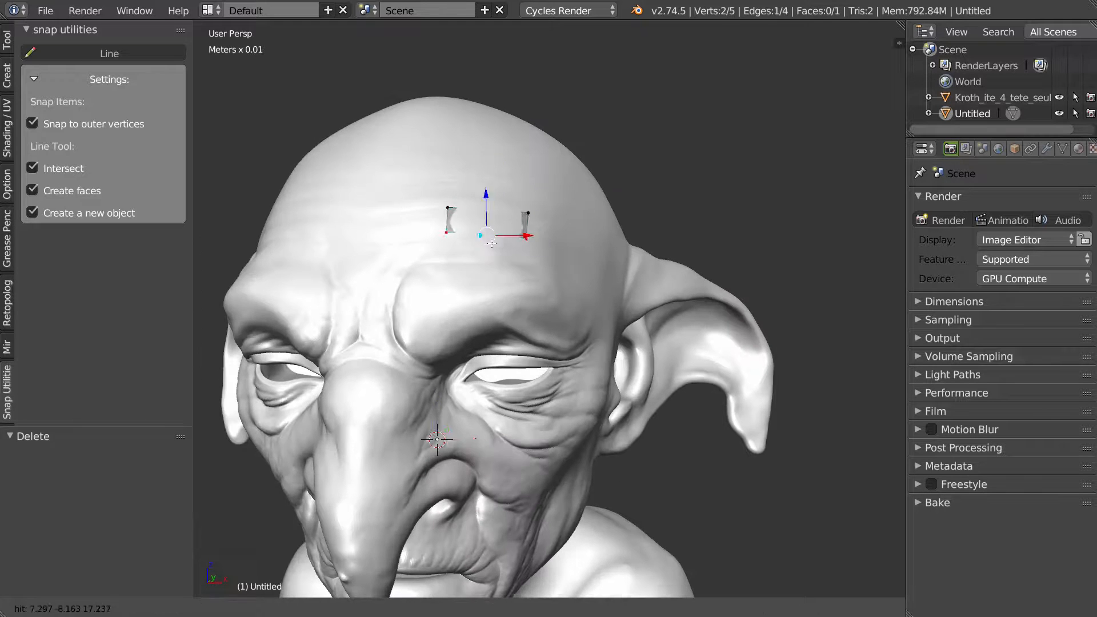
key("Escape")
Step: Switch to vertex selection and extend the forehead quad outward with two more Line tool quads
middle_click_drag(476, 199, 552, 250)
key("Tab")
left_click(407, 249)
left_click(125, 54)
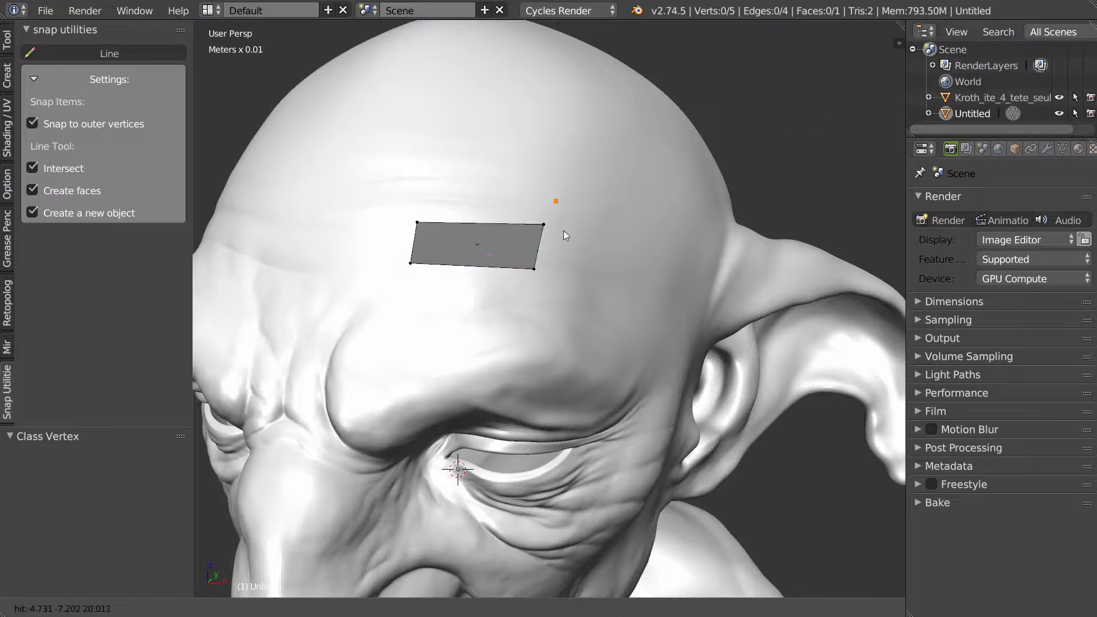
left_click(540, 273)
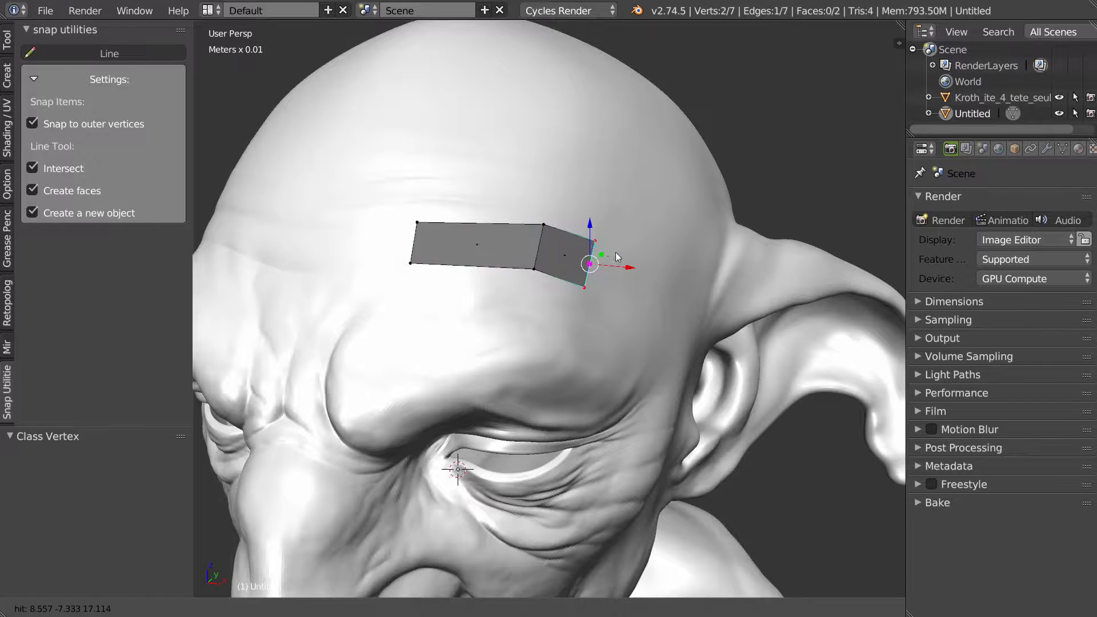
left_click(583, 292)
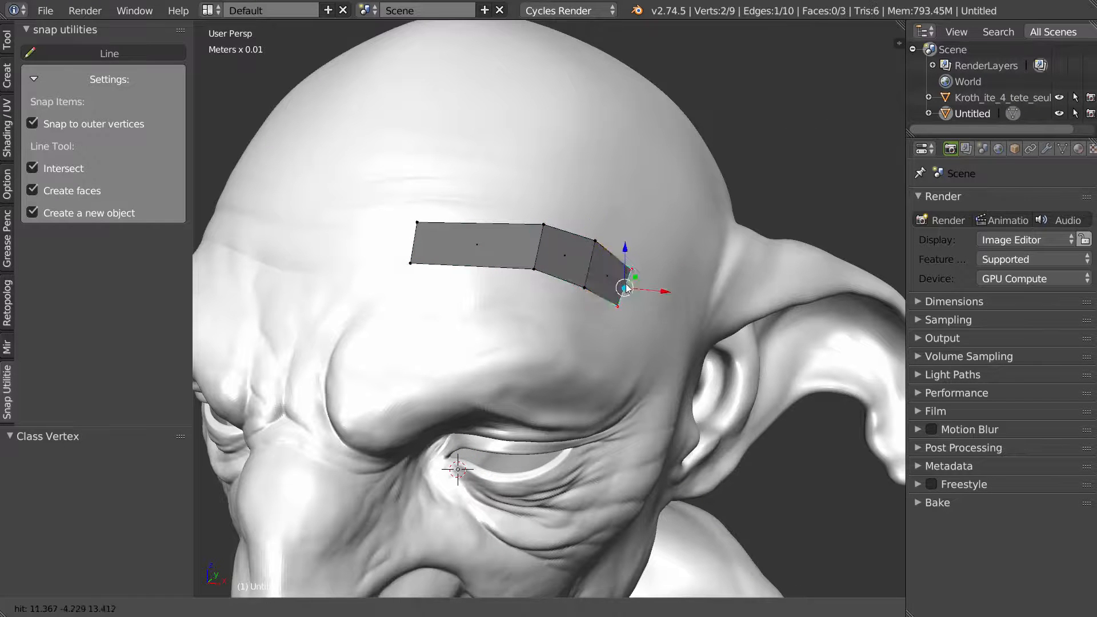
Step: Continue the strip with three more quads curving down the temple to complete a strip of six
middle_click_drag(650, 297, 629, 306)
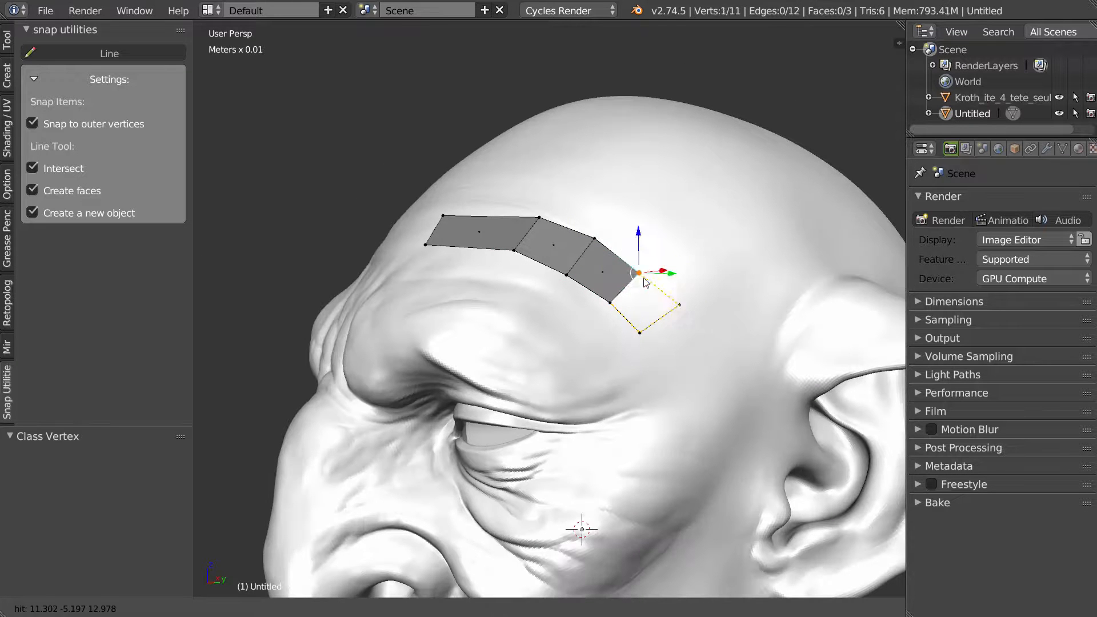
left_click(679, 305)
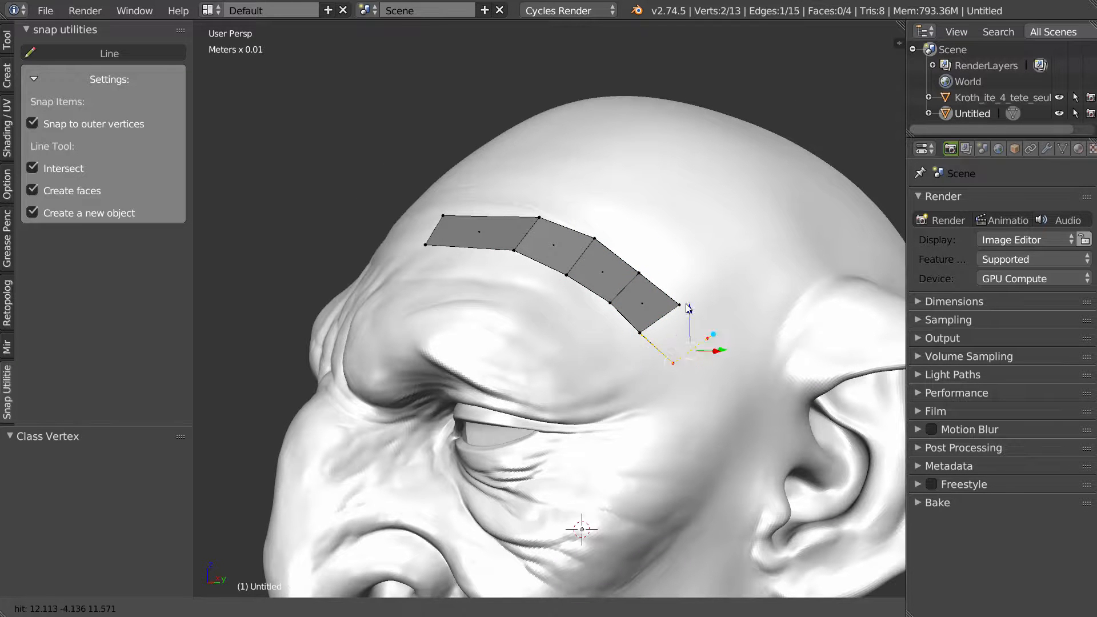
left_click(689, 308)
middle_click_drag(688, 311, 609, 327)
left_click(621, 349)
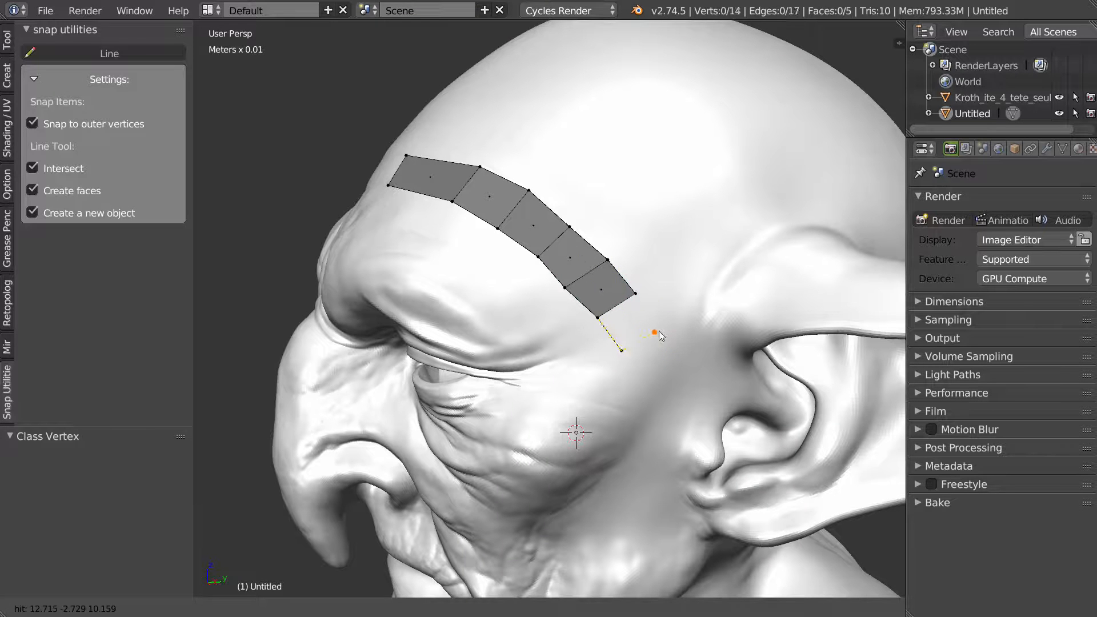
left_click(659, 330)
left_click(635, 293)
right_click(630, 321)
Step: Add a quad on the eye side of the strip, below its fifth quad
middle_click_drag(536, 328, 570, 293)
right_click(555, 299)
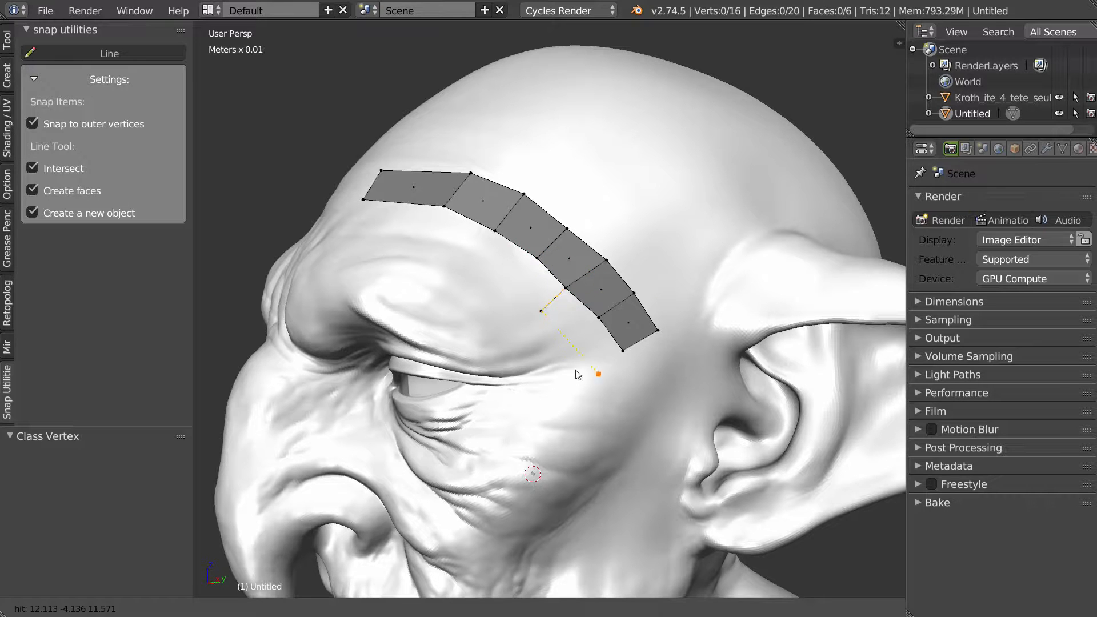
left_click(570, 341)
left_click(594, 327)
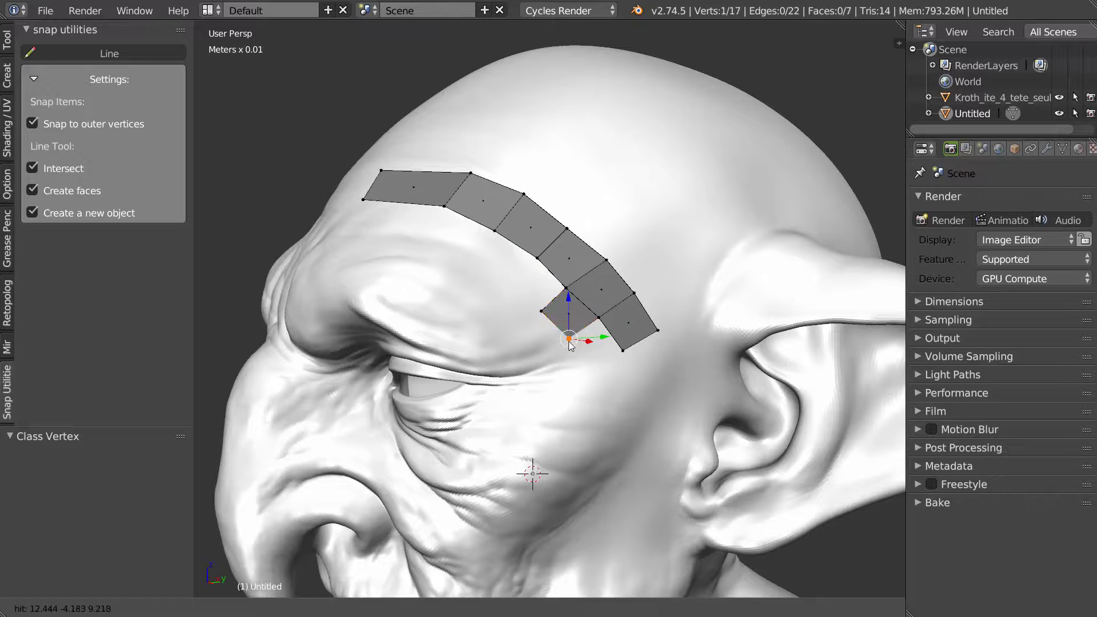
left_click(624, 350)
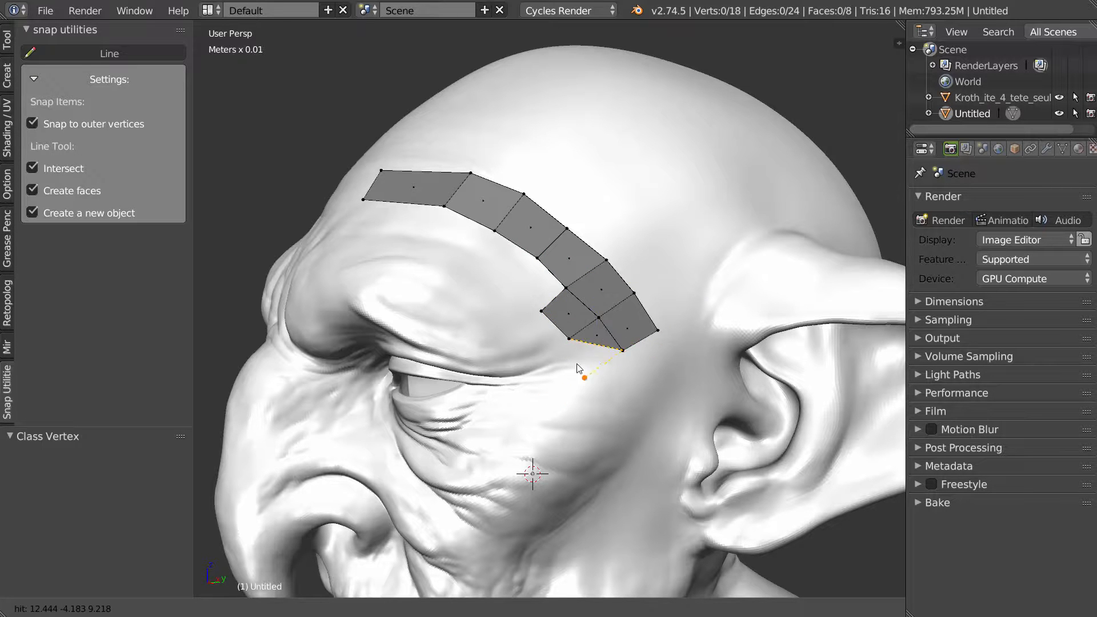
key("ctrl+z")
key("ctrl+z")
key("ctrl+z")
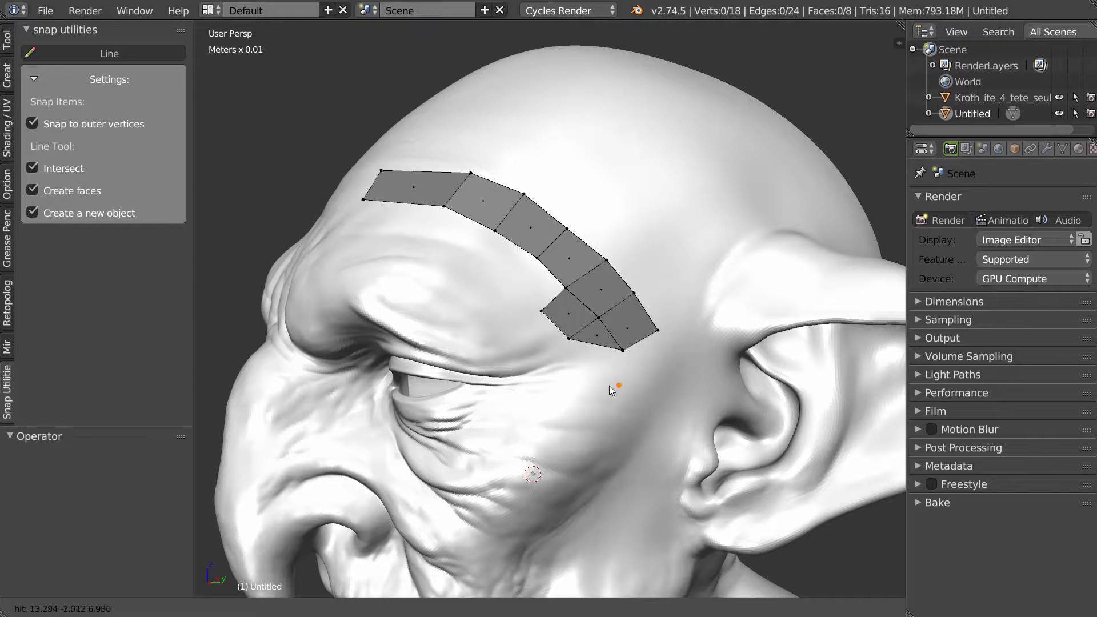
Step: Continue the eye-side row down the temple with two quads, and add a quad beside them at the strip's outer end
left_click(621, 359)
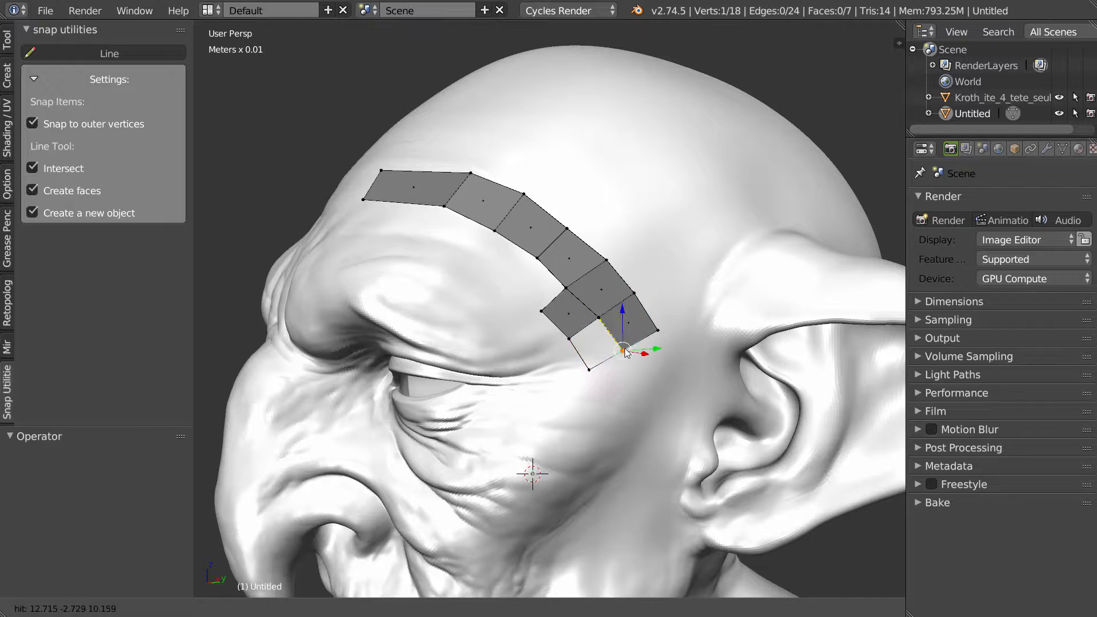
left_click(590, 370)
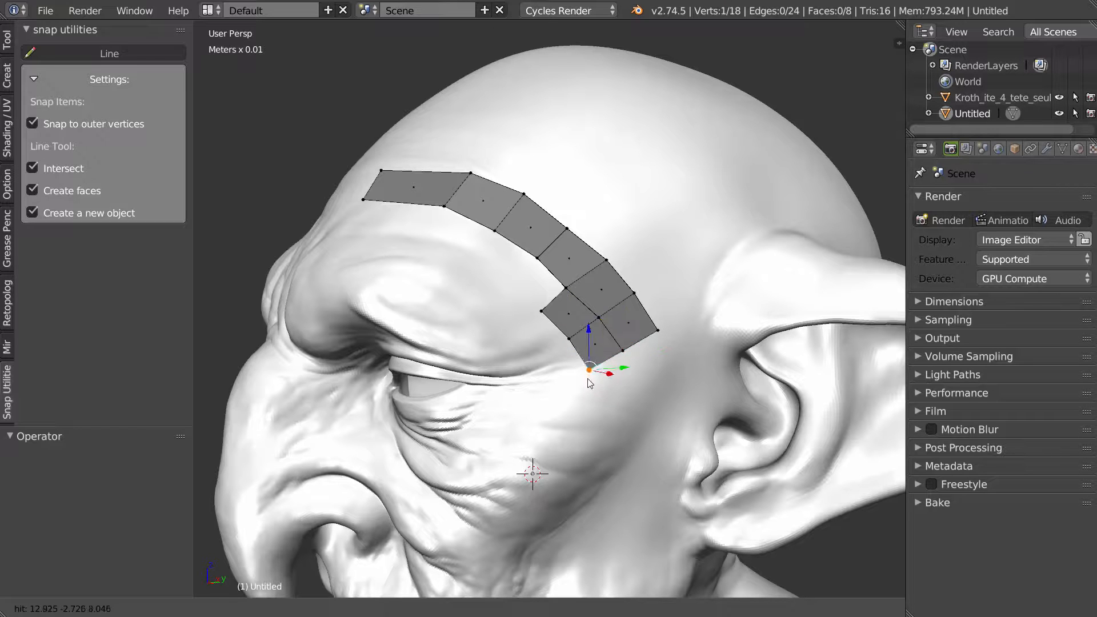
left_click(623, 351)
left_click(641, 387)
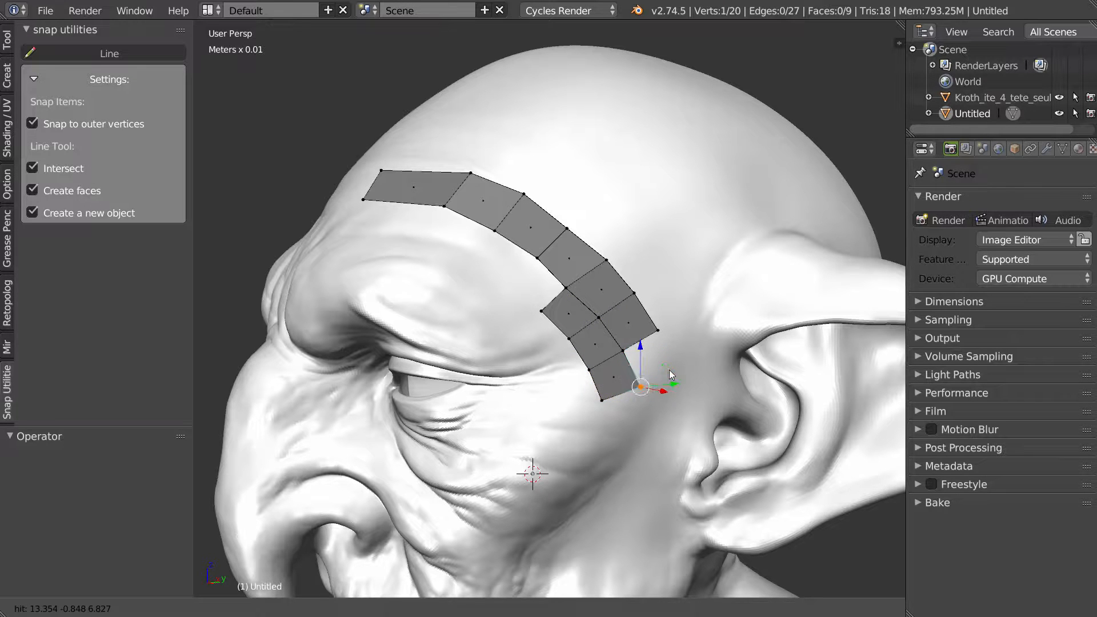
left_click(668, 371)
left_click(658, 331)
right_click(662, 339)
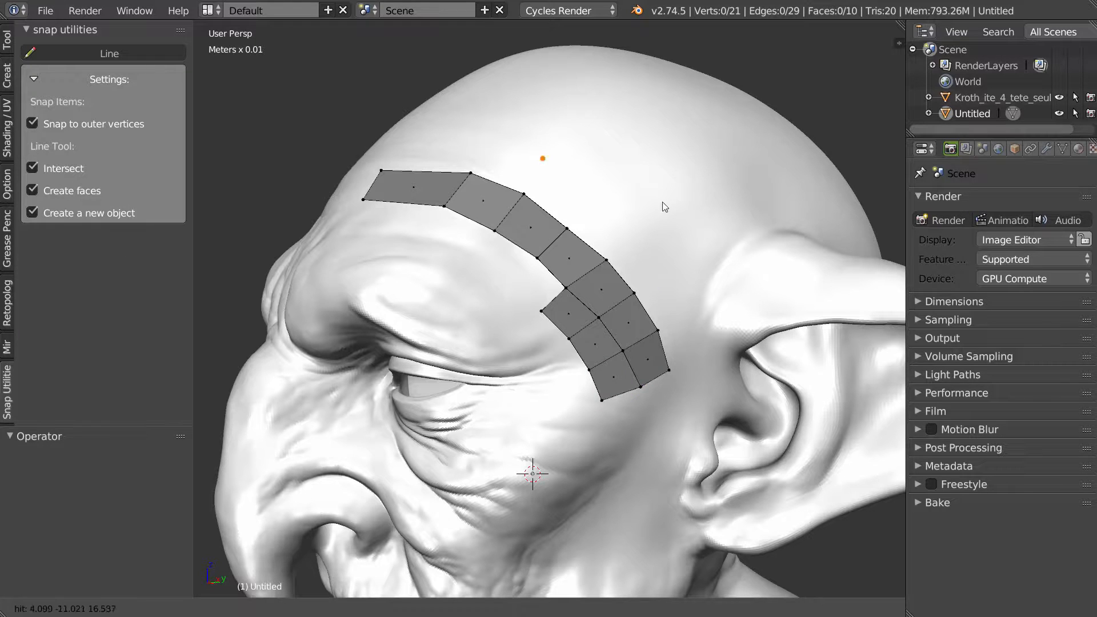
Step: Build a row of four quads along the skull side of the strip, from its last quad back to its third
left_click(666, 276)
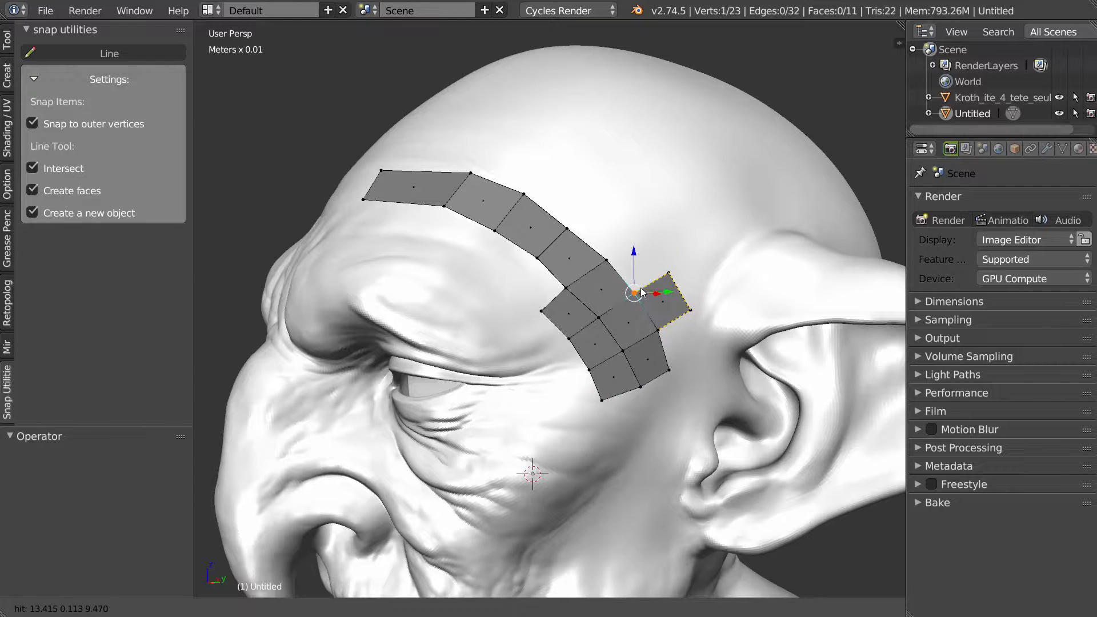
left_click(637, 234)
left_click(591, 197)
left_click(545, 157)
Step: Add another row of four quads on the skull side of the new row, fanning toward the ear
left_click(591, 197)
left_click(622, 180)
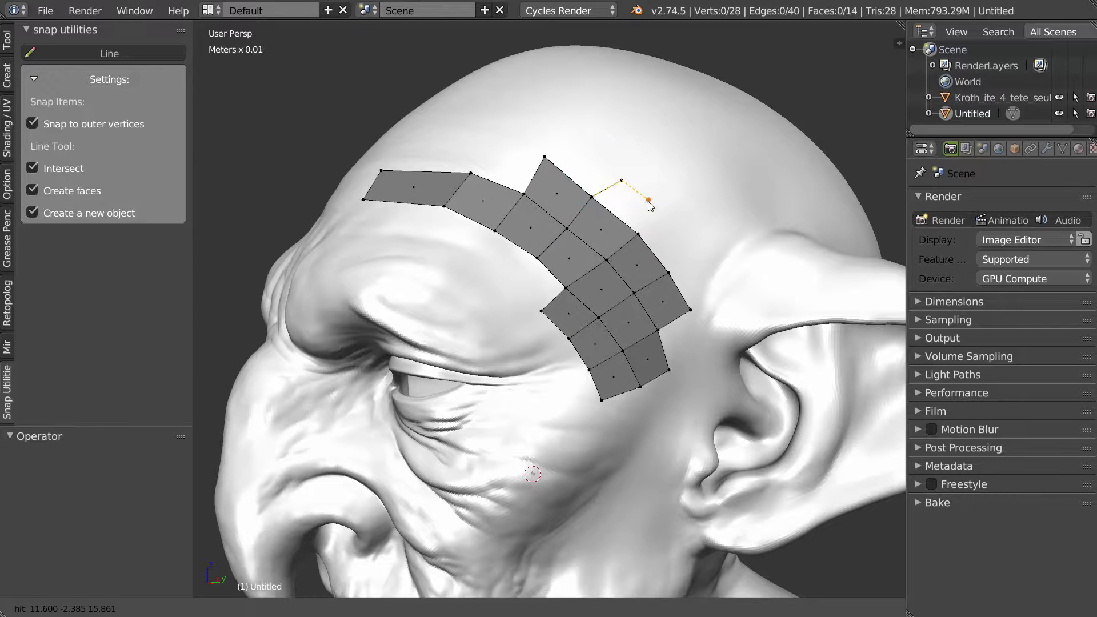
left_click(638, 234)
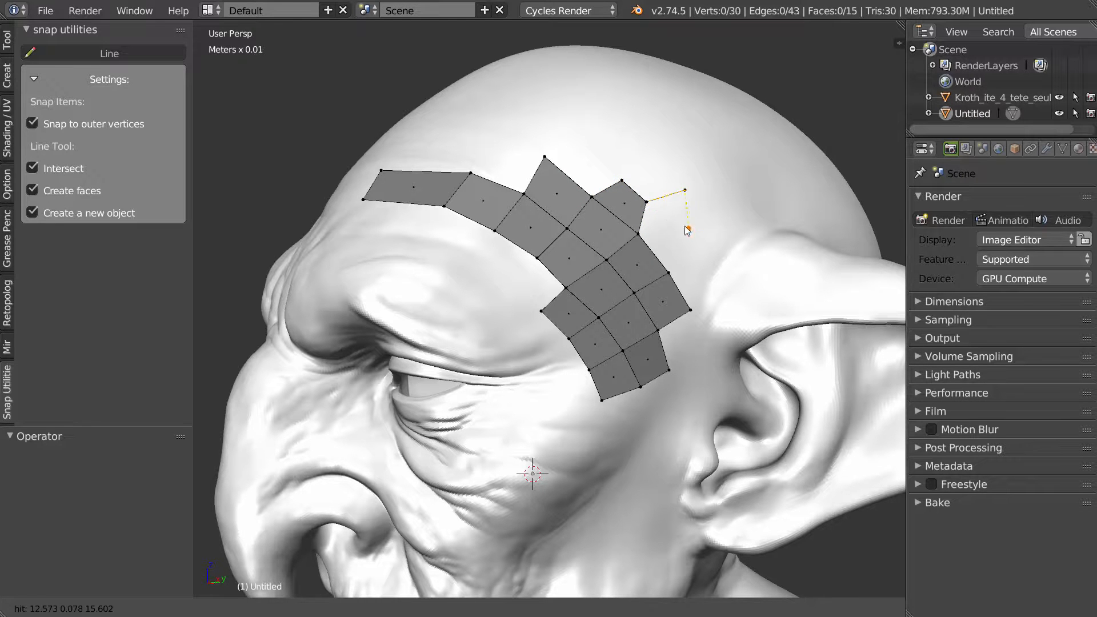
left_click(689, 228)
left_click(638, 234)
left_click(706, 260)
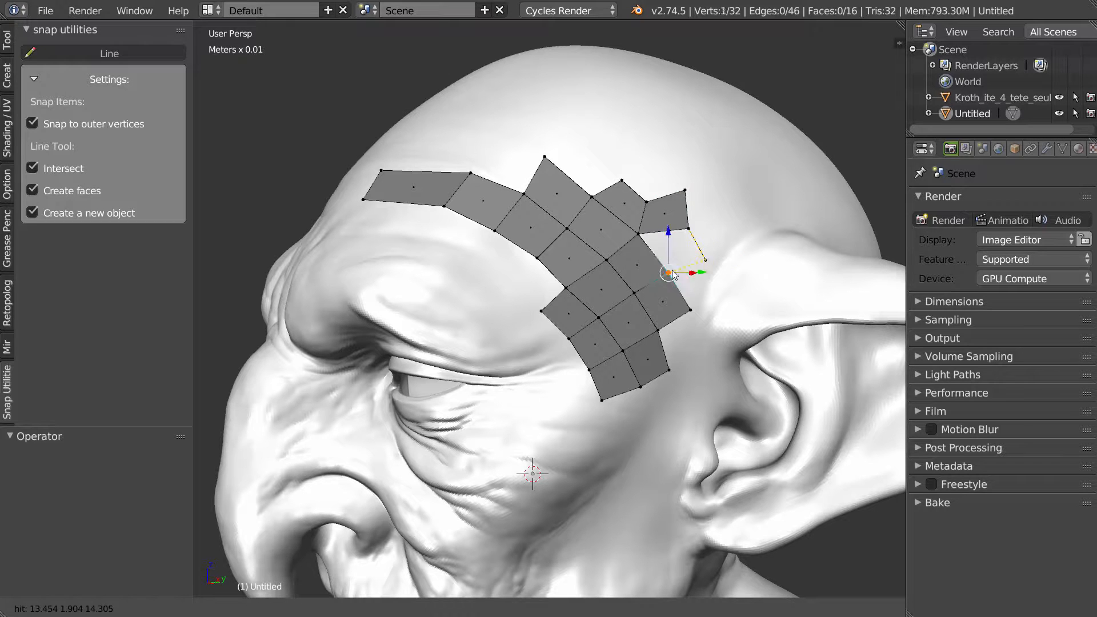
left_click(669, 273)
left_click(690, 310)
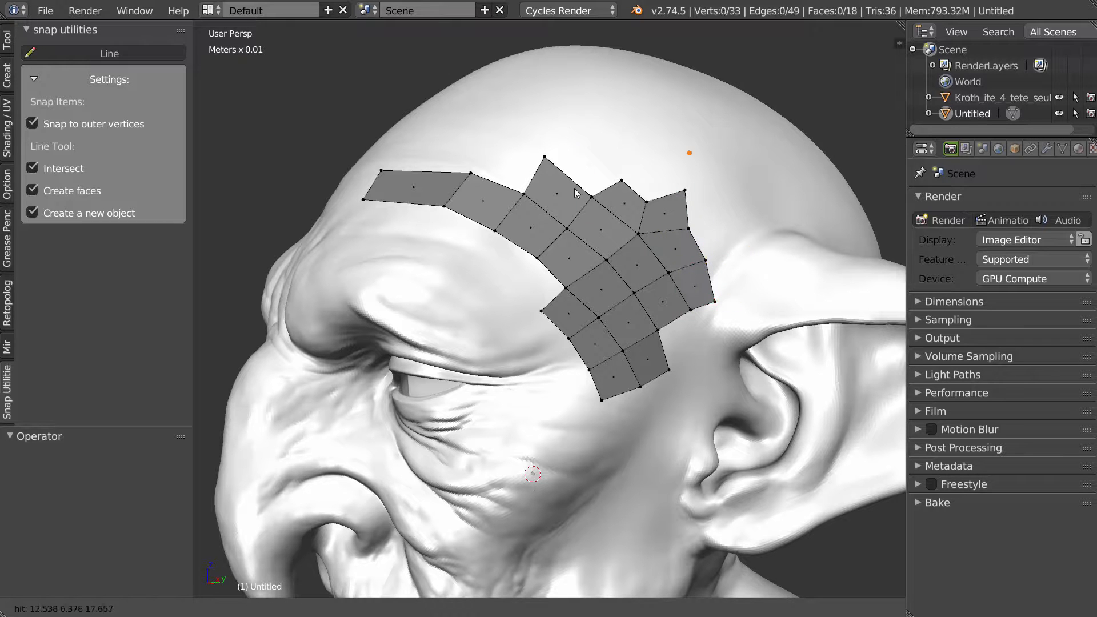
Step: Extend the patch up the skull with three quads that close the notches in its upper edge
left_click(621, 180)
left_click(566, 134)
left_click(546, 156)
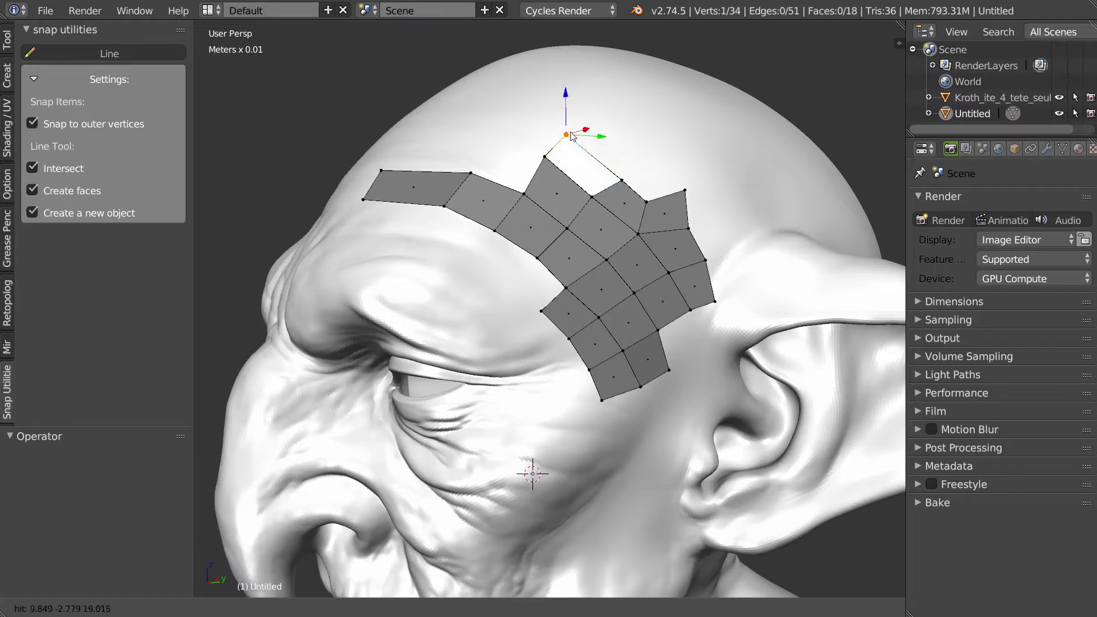
left_click(566, 135)
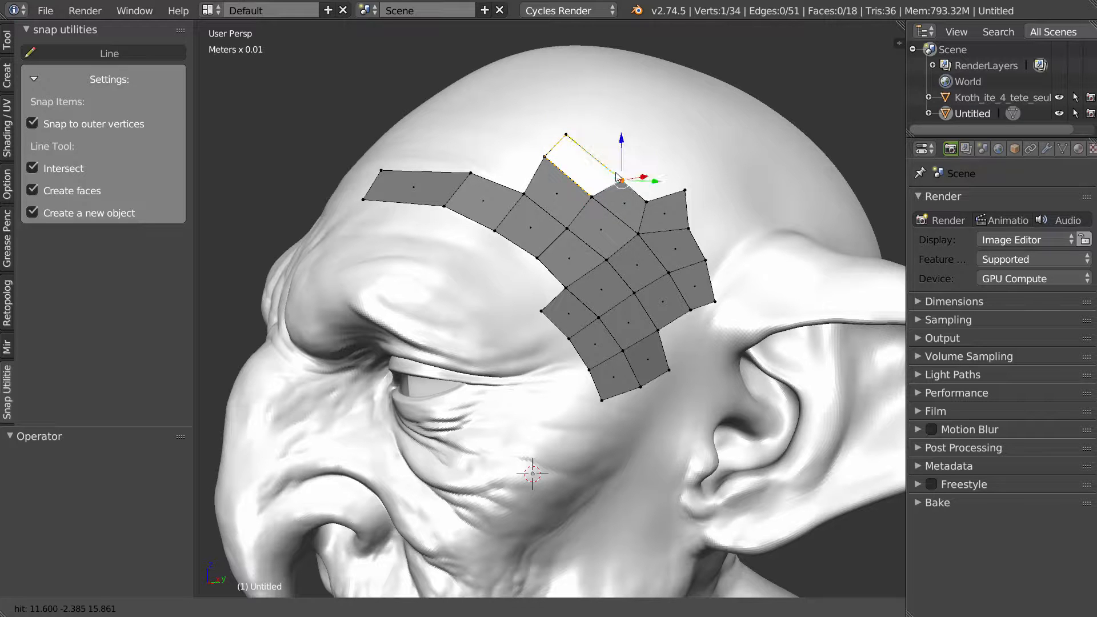
left_click(621, 180)
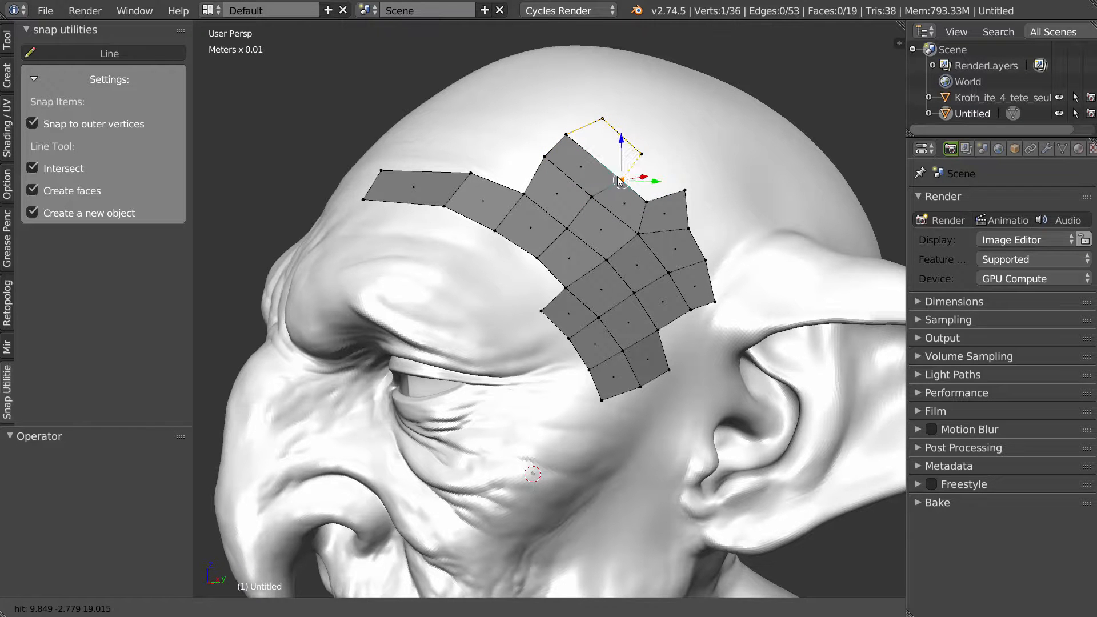
left_click(621, 180)
left_click(641, 154)
left_click(685, 190)
Step: Build a row of three quads along the brow side of the strip, from the temple notch toward the forehead
middle_click_drag(516, 207, 531, 228)
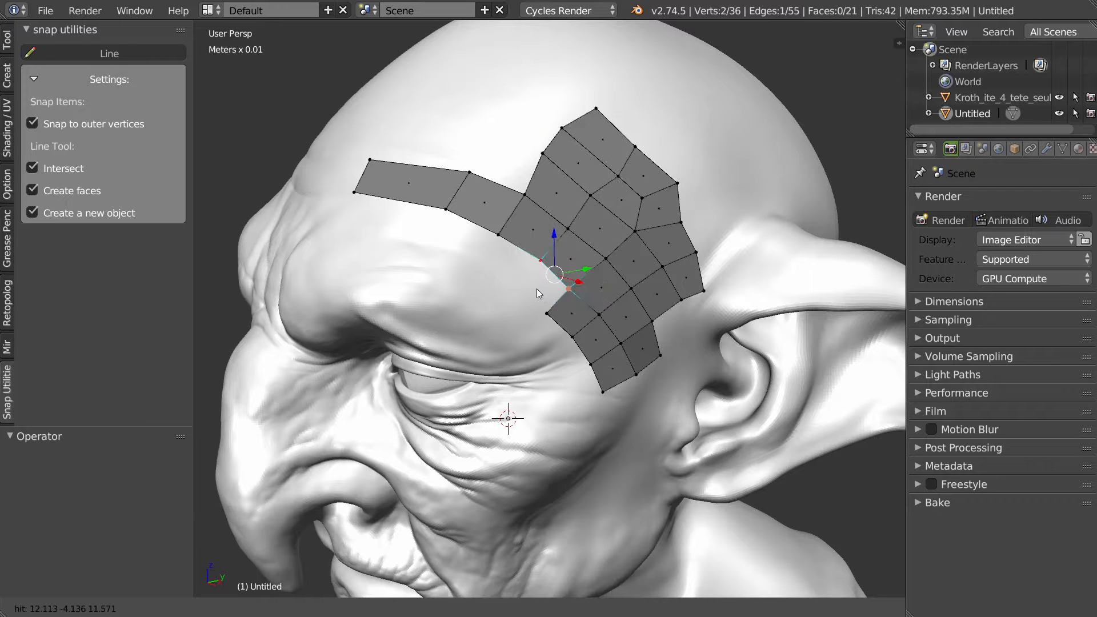
left_click(536, 264)
left_click(542, 313)
left_click(516, 295)
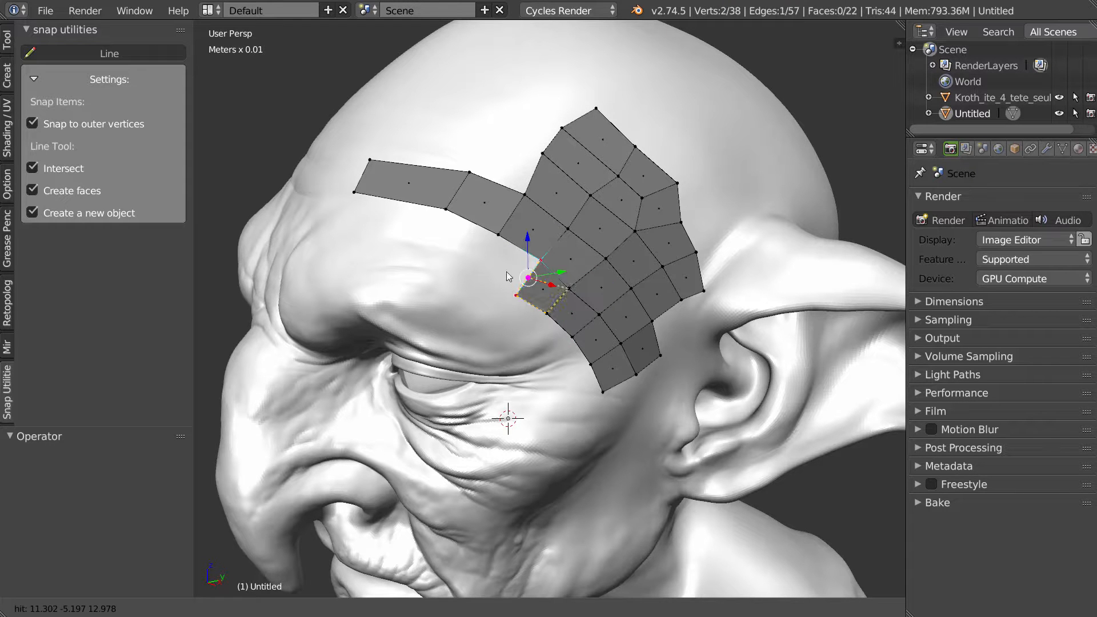
left_click(497, 237)
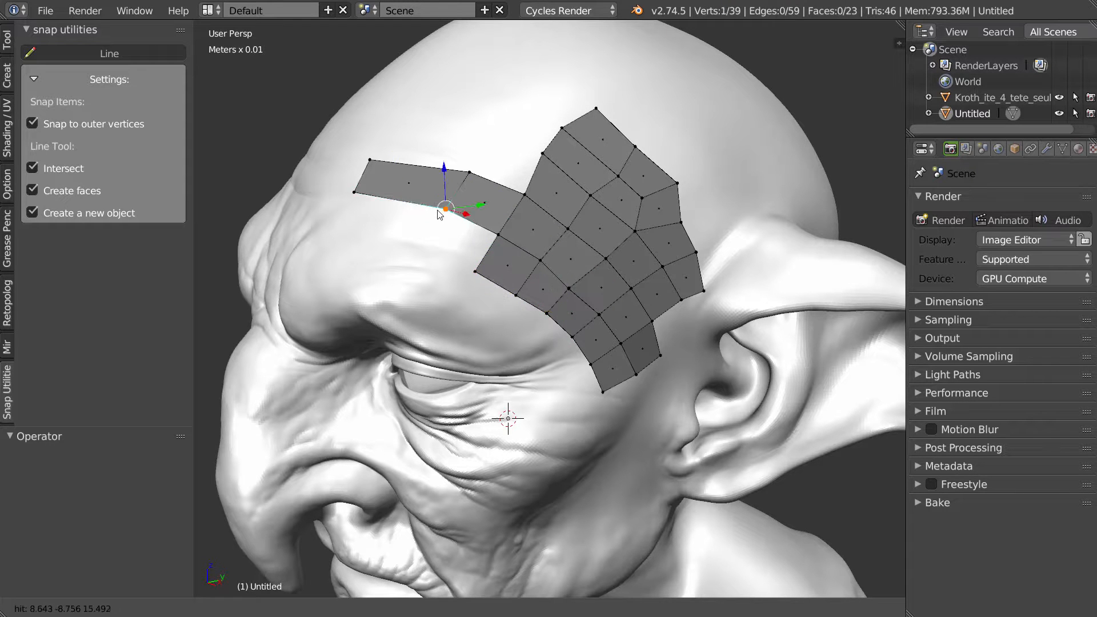
left_click(475, 273)
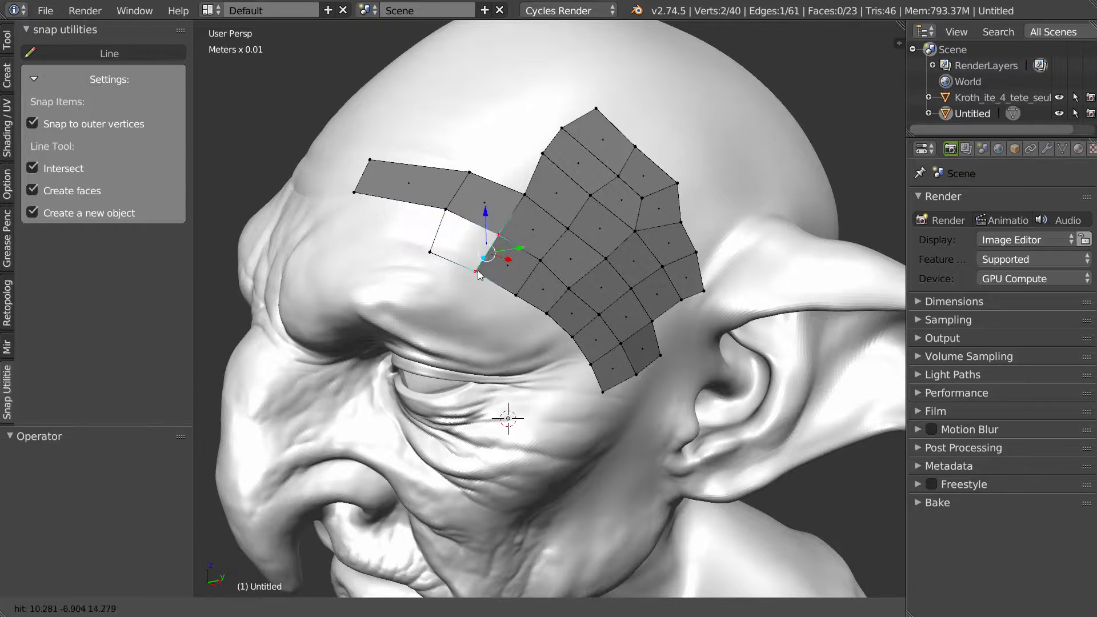
left_click(446, 211)
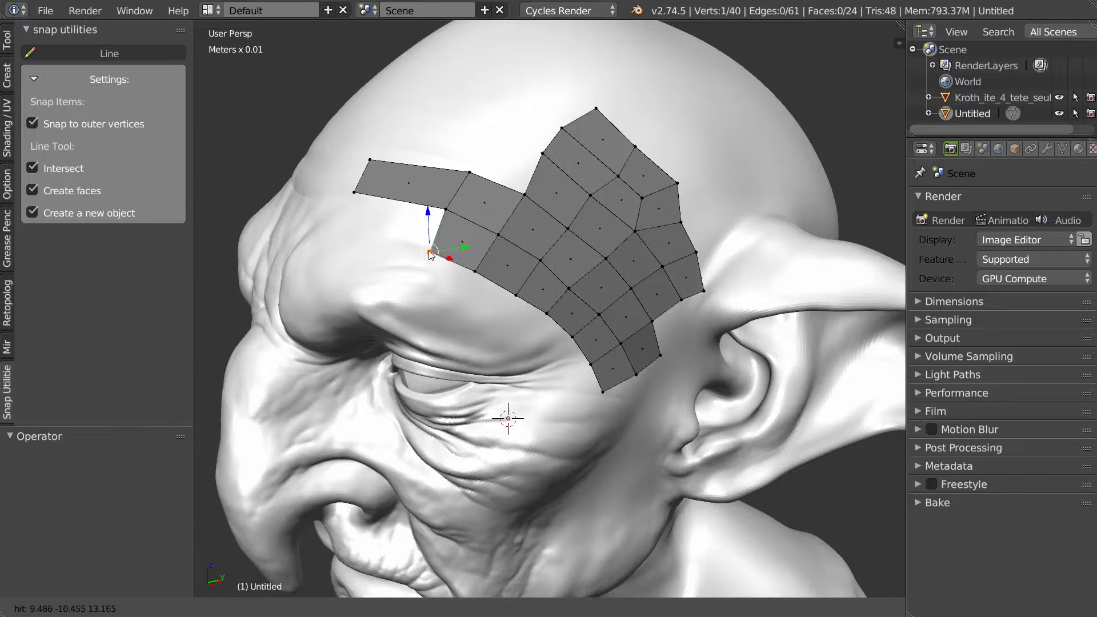
Step: Add a quad under the strip's forehead end, and split it and the strip quad above with one crosswise edge line
left_click(354, 195)
right_click(426, 222)
left_click(390, 244)
left_click(400, 202)
left_click(414, 165)
right_click(460, 177)
Step: Cut the upper forehead strip lengthwise through its three end quads, from the open end toward the temple
middle_click_drag(394, 201, 415, 227)
left_click(355, 174)
left_click(403, 180)
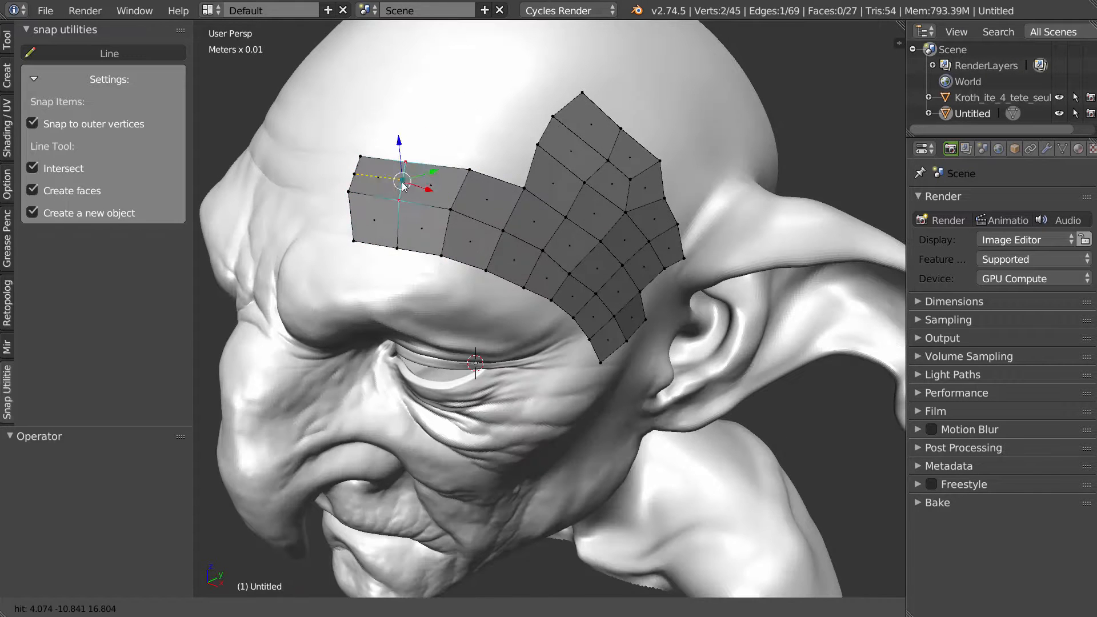
left_click(460, 189)
left_click(512, 216)
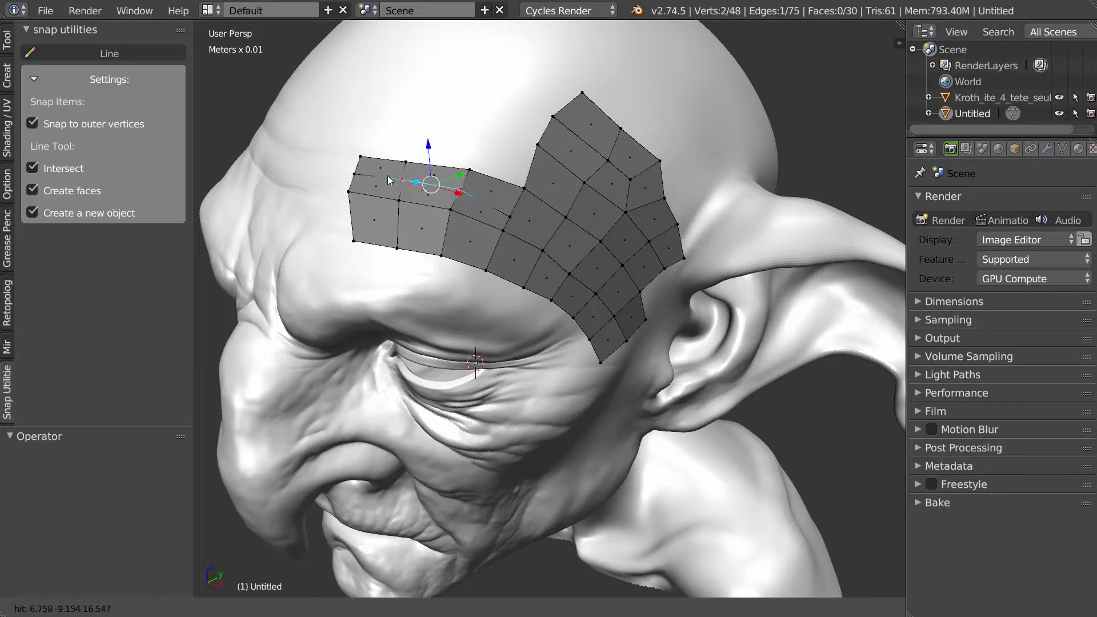
Step: Reposition vertices along the new lengthwise cut to even out the spacing of the forehead rows
right_click(410, 187)
right_click(411, 200, "shift")
left_click(423, 230)
middle_click_drag(426, 214, 342, 179)
right_click_drag(342, 180, 343, 181)
right_click_drag(410, 186, 464, 192)
right_click_drag(518, 223, 520, 217)
Step: Shift the vertices at the strip's open forehead end outward, and adjust one vertex on the neighbouring crosswise edge
middle_click_drag(443, 222, 475, 223)
right_click_drag(349, 276, 333, 280)
right_click_drag(337, 231, 329, 233)
mouse_move(346, 202)
right_mouse_down()
mouse_move(326, 204)
mouse_move(325, 174)
mouse_move(328, 201)
right_mouse_up()
right_click_drag(406, 179, 403, 199)
mouse_move(407, 225)
middle_mouse_down()
mouse_move(373, 234)
mouse_move(453, 235)
mouse_move(402, 242)
mouse_move(419, 230)
middle_mouse_up()
Step: Add a column of three quads to the open end of the forehead patch with the Line tool
left_click(137, 55)
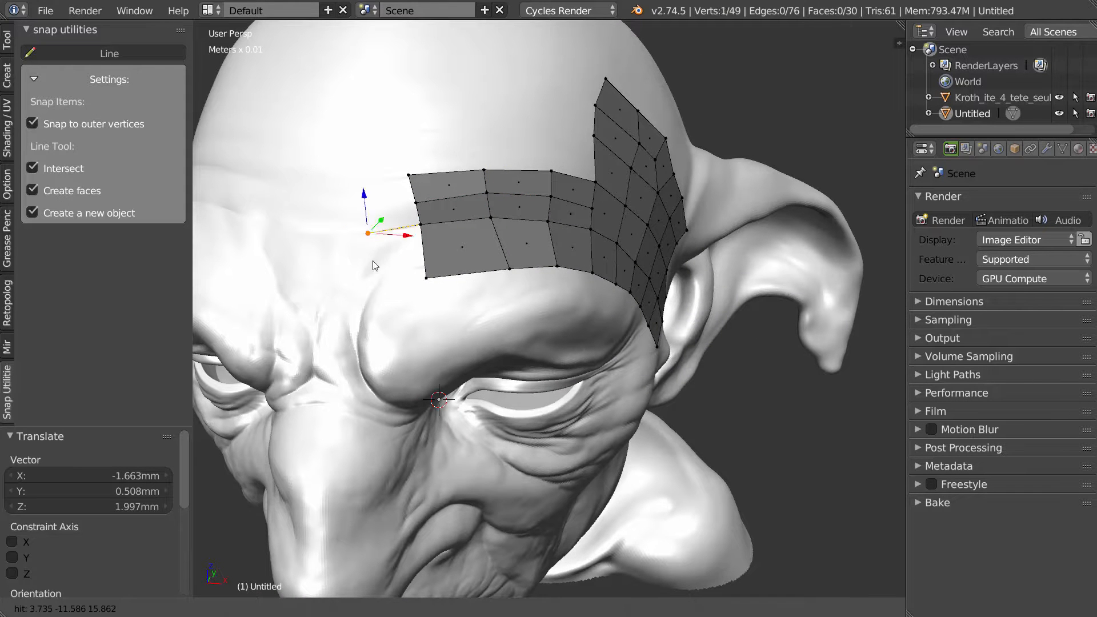
left_click(424, 278)
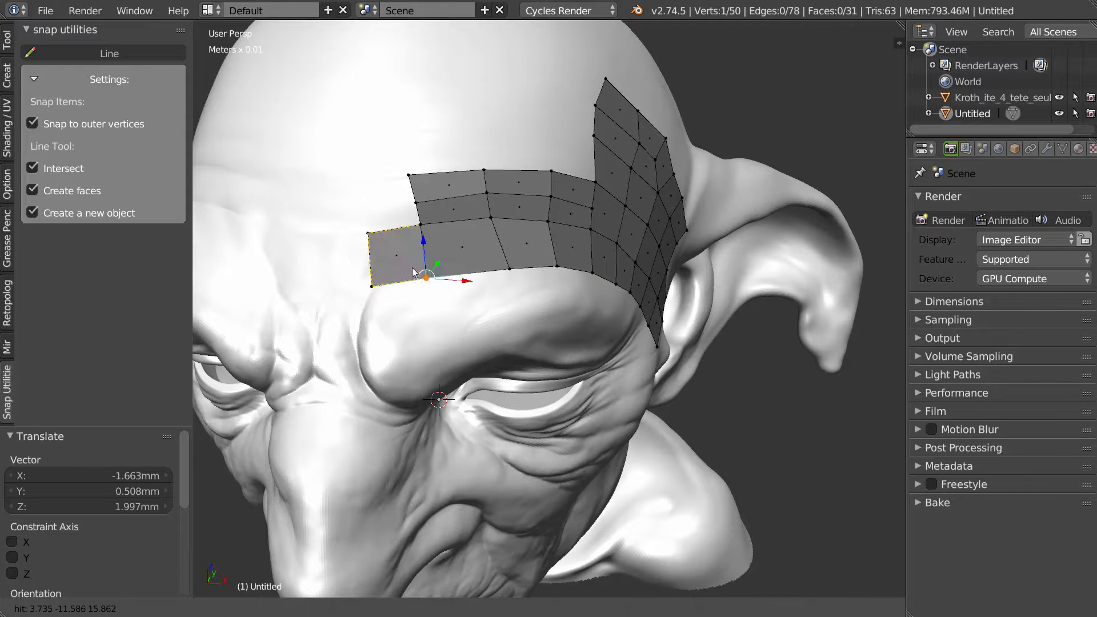
left_click(390, 207)
left_click(362, 207)
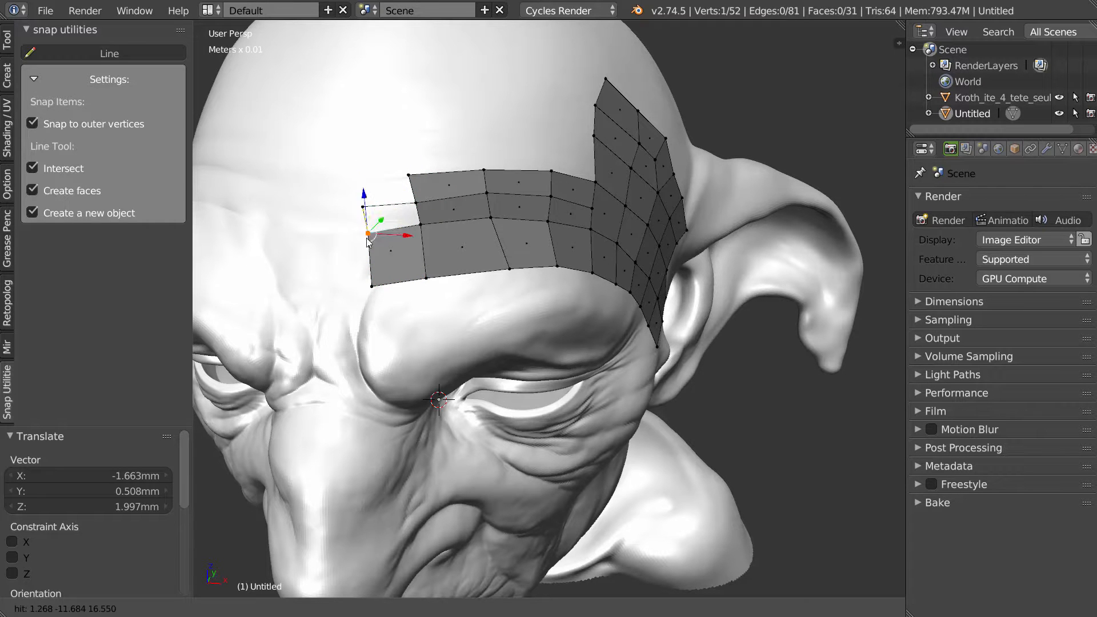
left_click(364, 206)
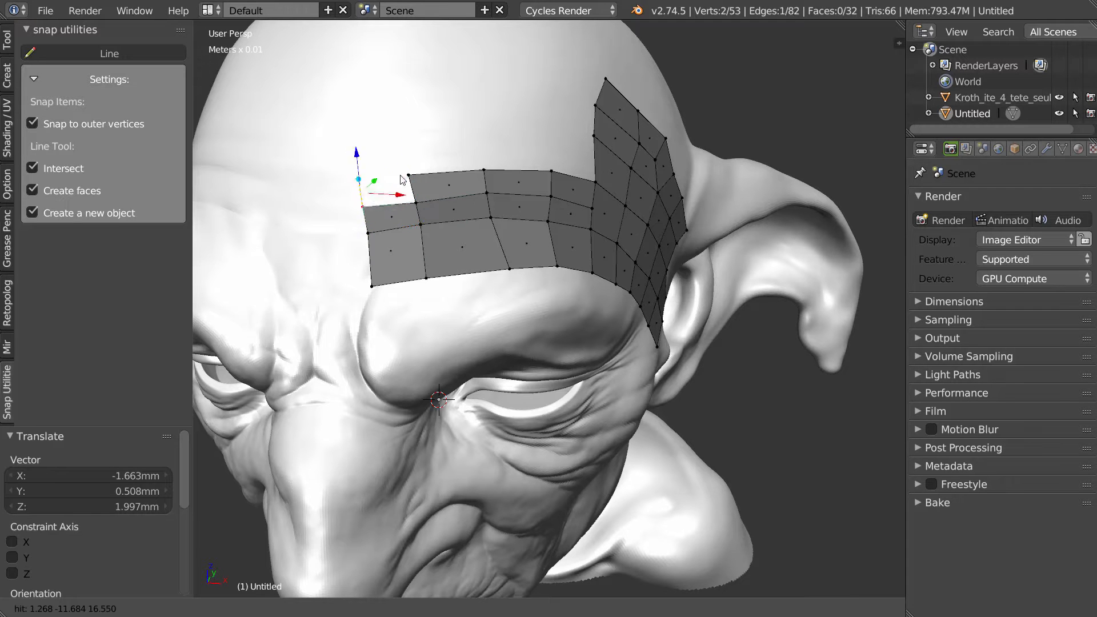
left_click(358, 180)
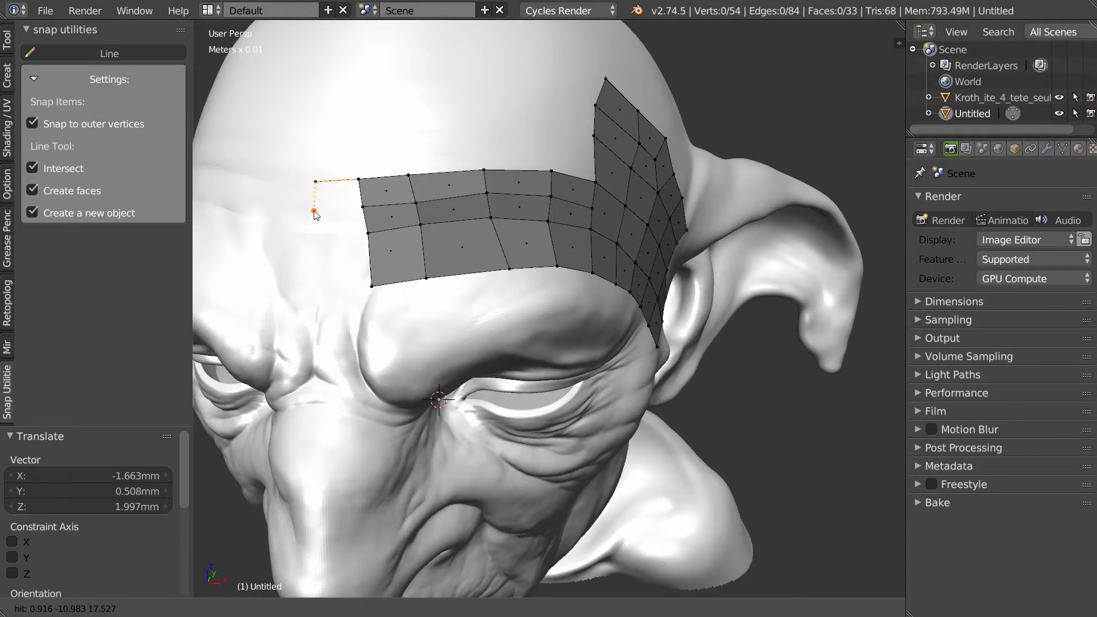
Step: Add a second column of three quads, extending the patch to the middle of the forehead
left_click(314, 212)
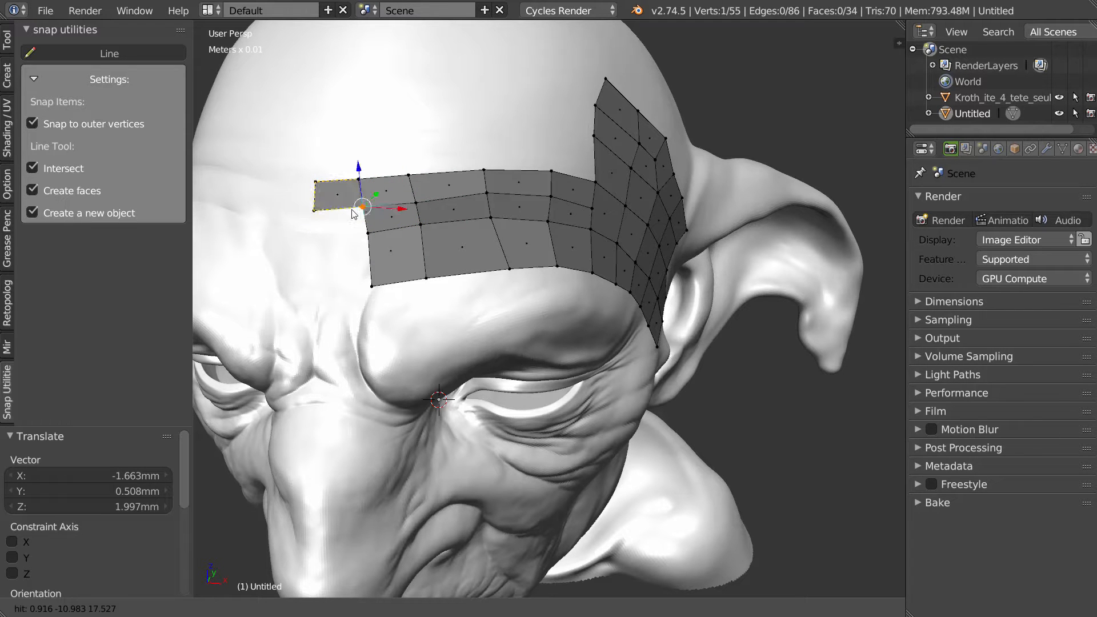
left_click(315, 236)
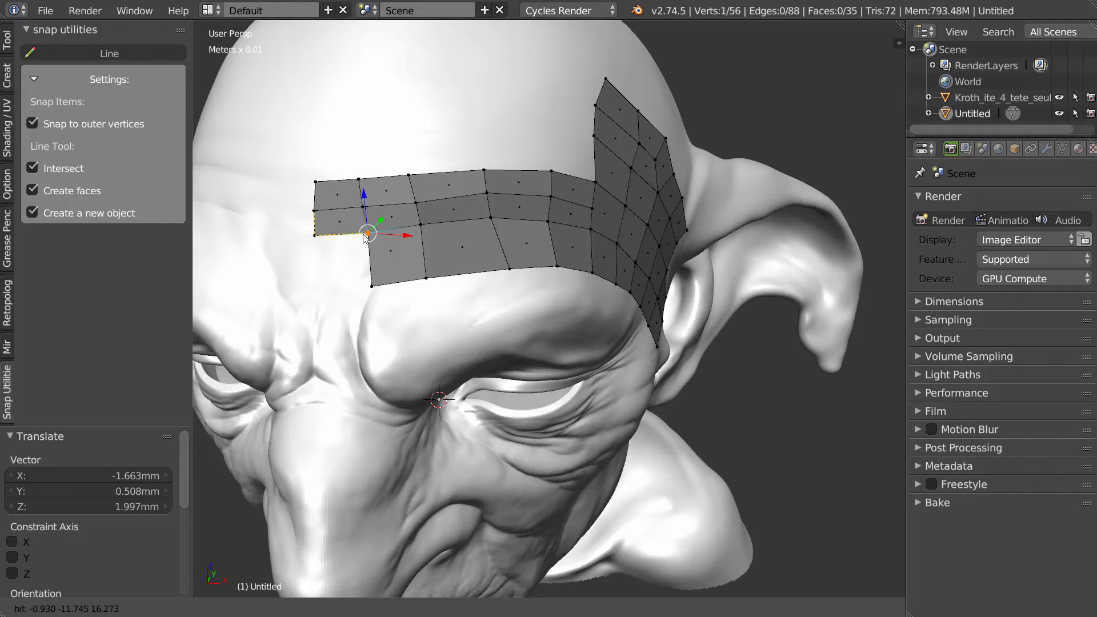
left_click(367, 288)
left_click(309, 291)
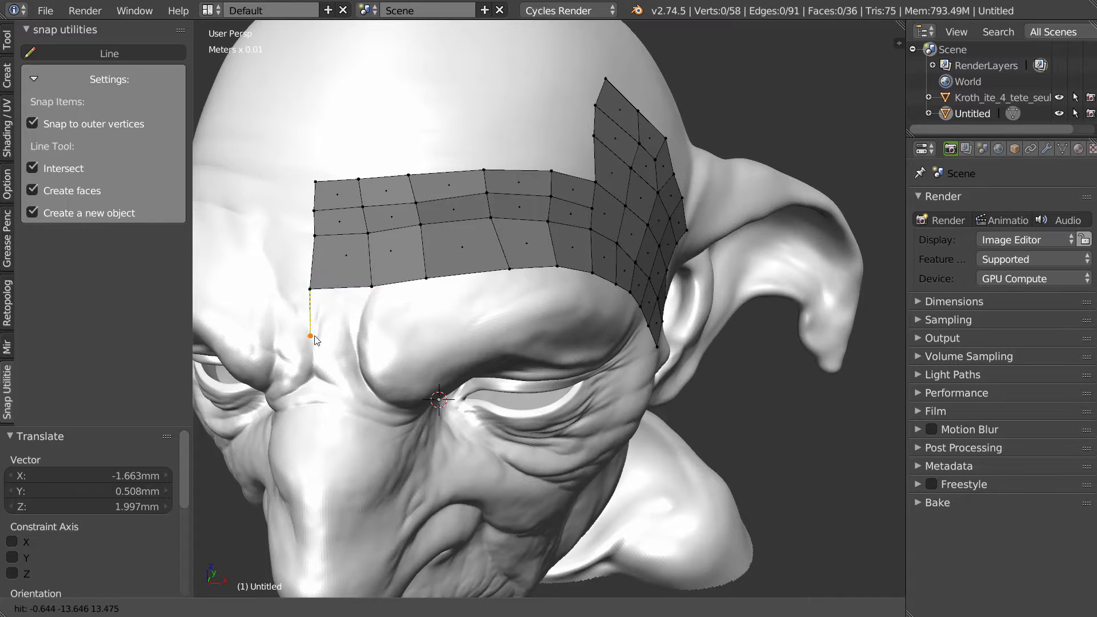
Step: Extend the patch down toward the brow with three quads, and split the widest column from bottom to top
left_click(370, 288)
left_click(368, 335)
left_click(425, 311)
left_click(426, 279)
left_click(425, 312)
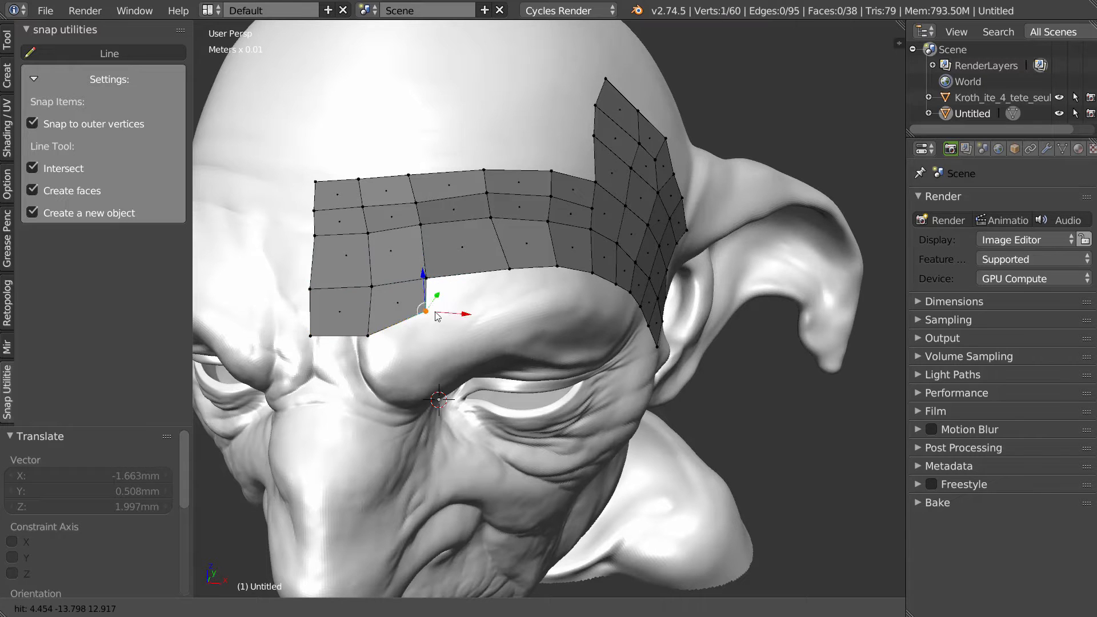
left_click(523, 297)
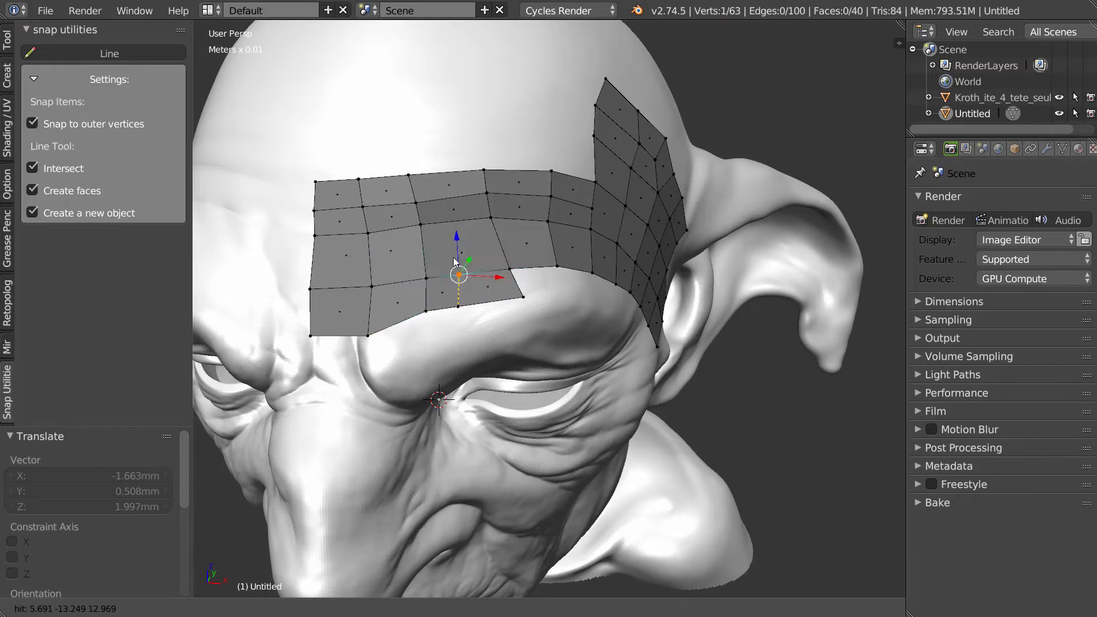
left_click(442, 172)
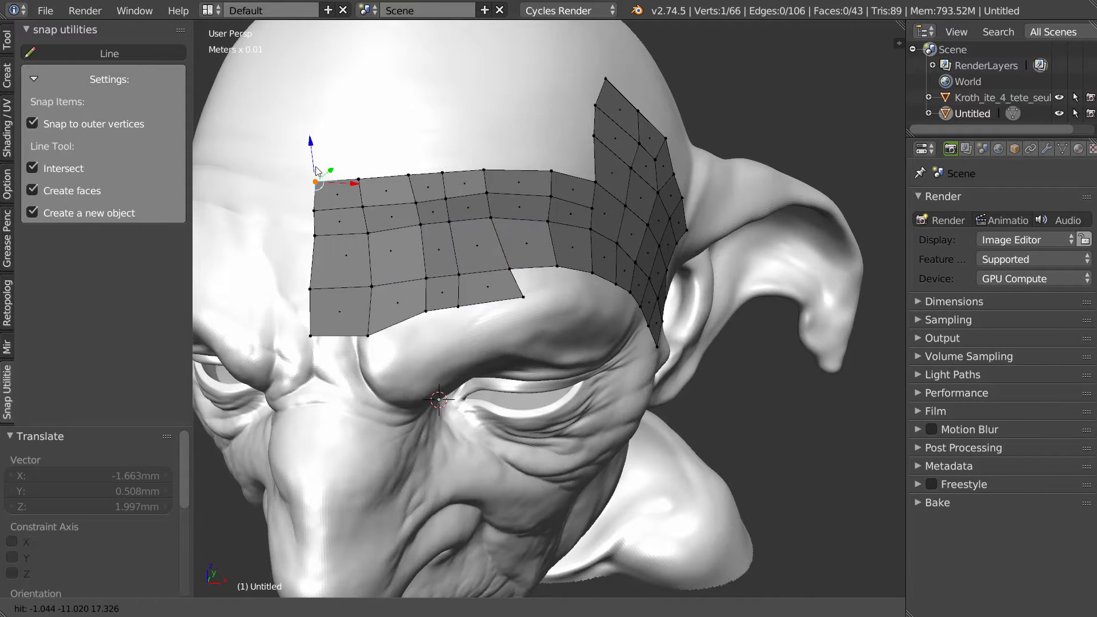
Step: Add a quad above the patch's upper corner at mid-forehead and move its free top vertex sideways
left_click(358, 178)
right_click(350, 136)
key("g")
left_click(404, 133)
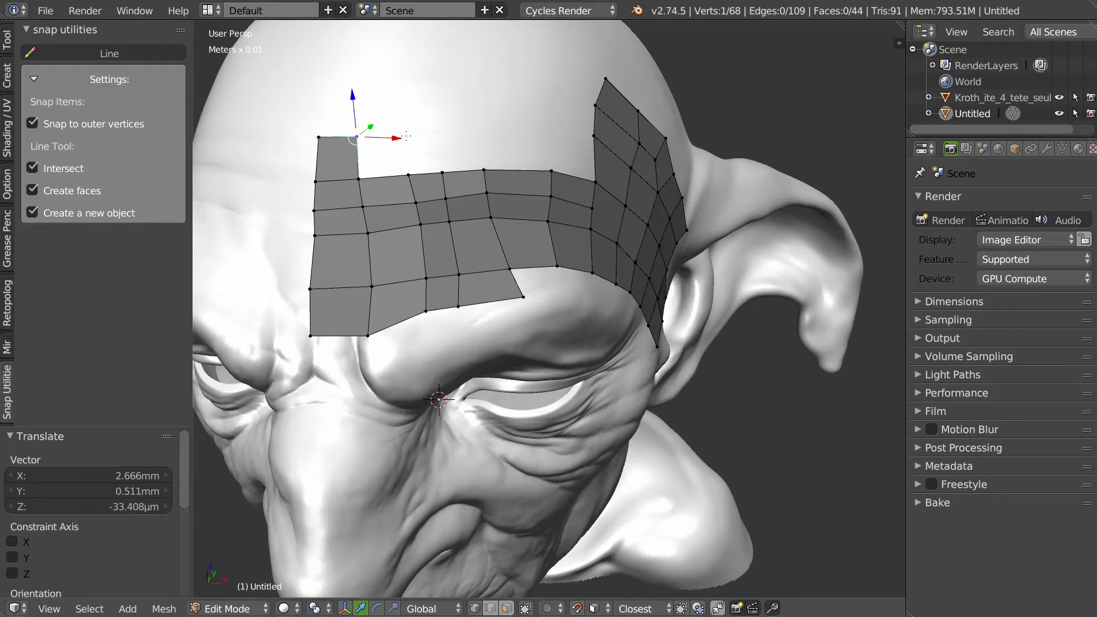
Step: Continue the new top row with five quads across the forehead until it joins the temple patch
left_click(110, 53)
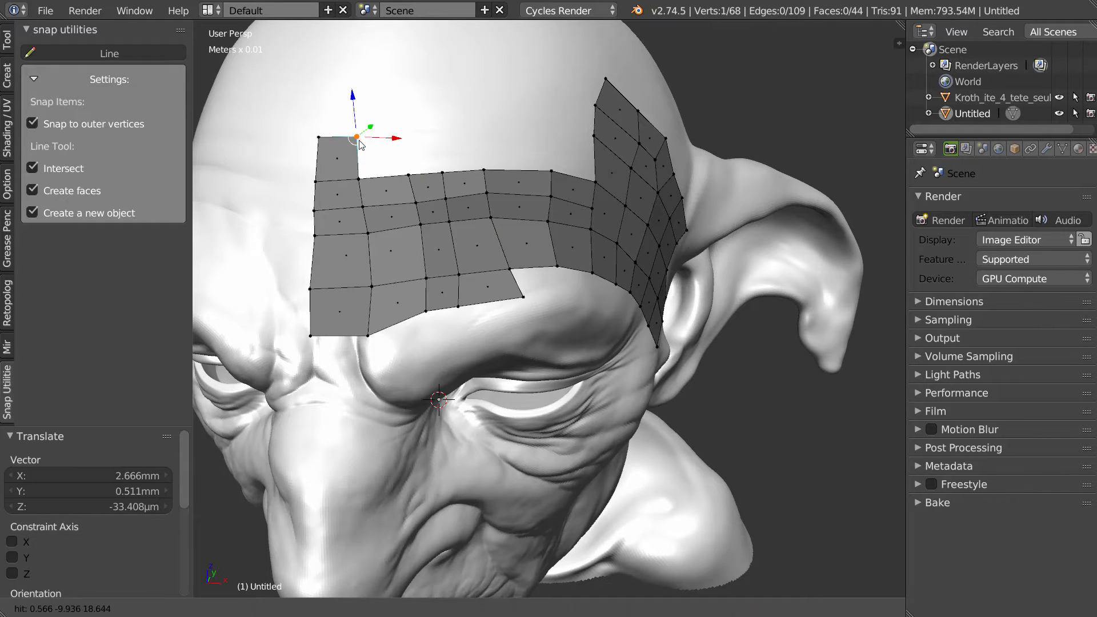
left_click(410, 134)
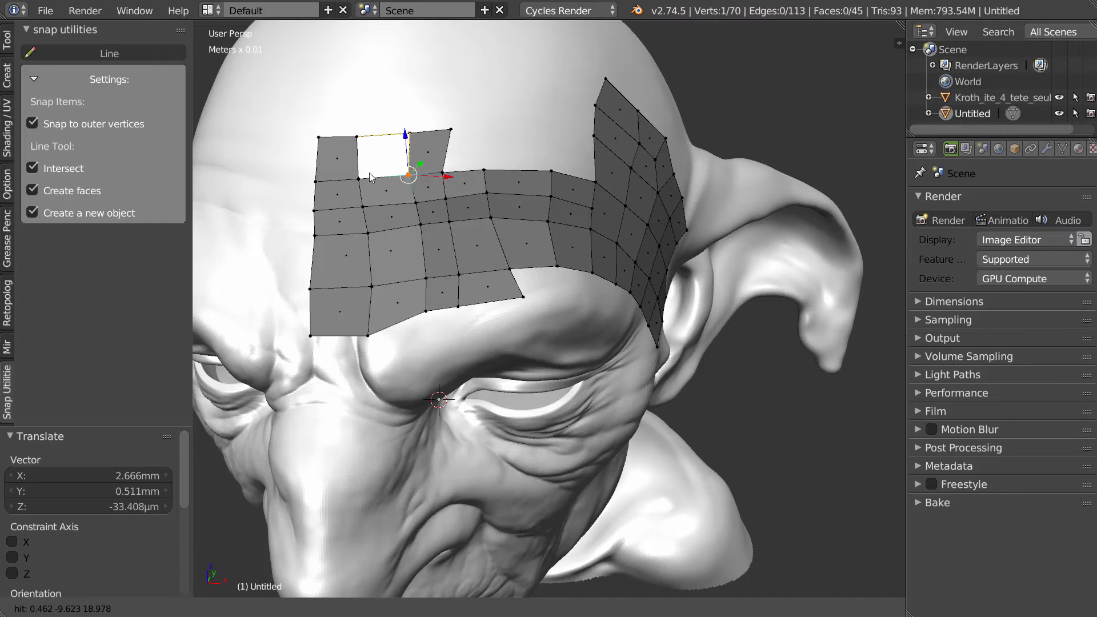
left_click(397, 174)
left_click(451, 129)
left_click(487, 131)
left_click(551, 171)
middle_click_drag(543, 175, 443, 155)
left_click(575, 130)
left_click(626, 149)
Step: Extend the mesh up the skull with four quads above the corner where the forehead row meets the temple patch
left_click(575, 131)
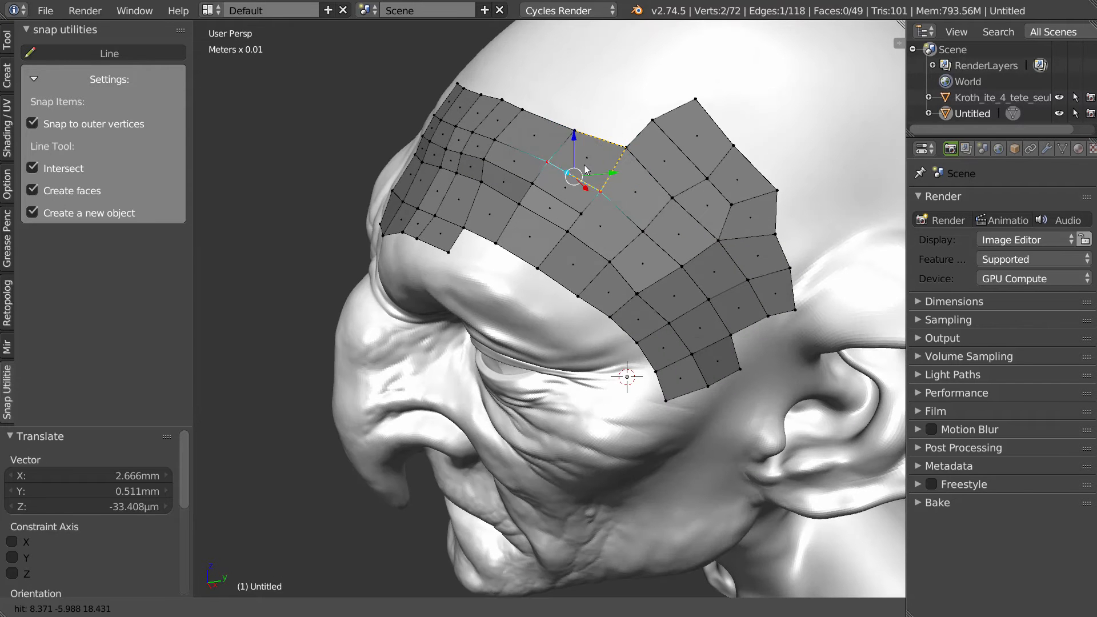
left_click(604, 97)
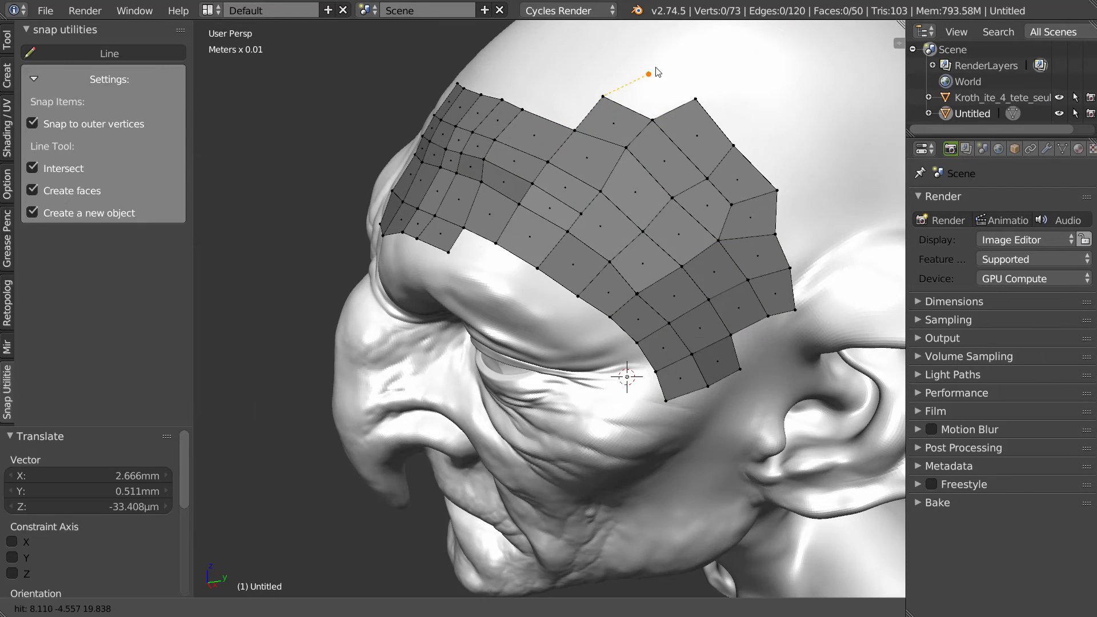
left_click(696, 101)
left_click(522, 107)
left_click(554, 82)
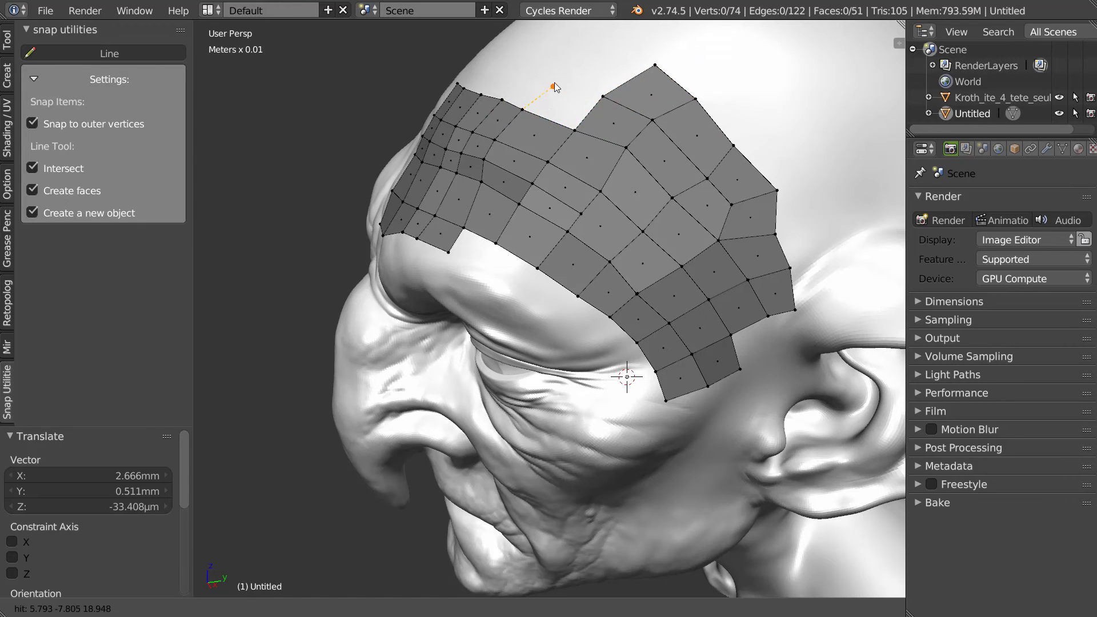
left_click(603, 99)
left_click(556, 83)
left_click(658, 67)
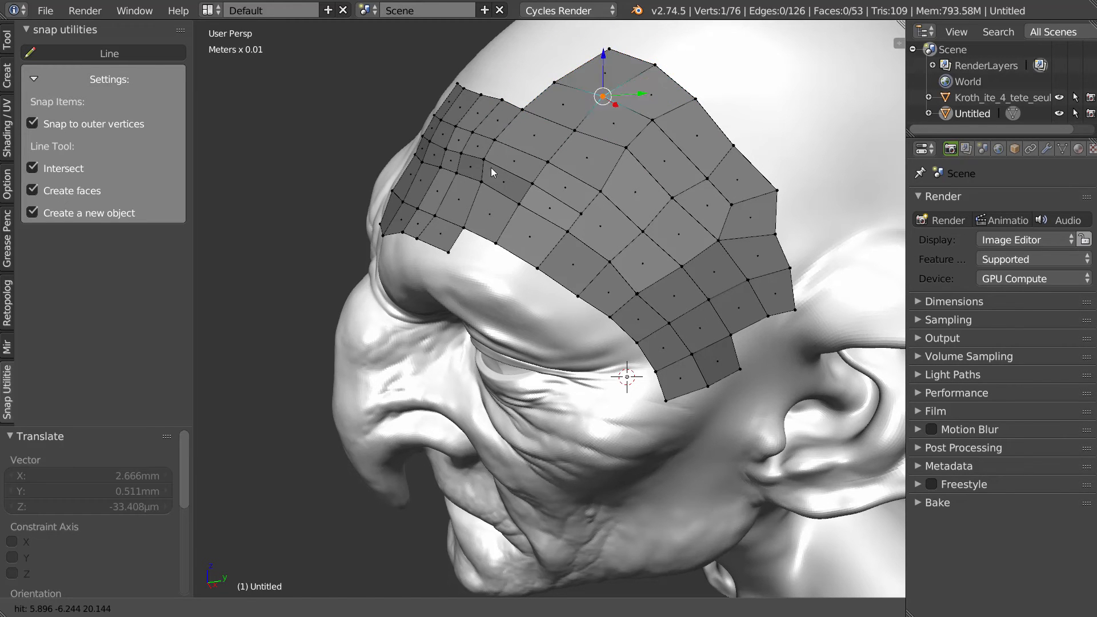